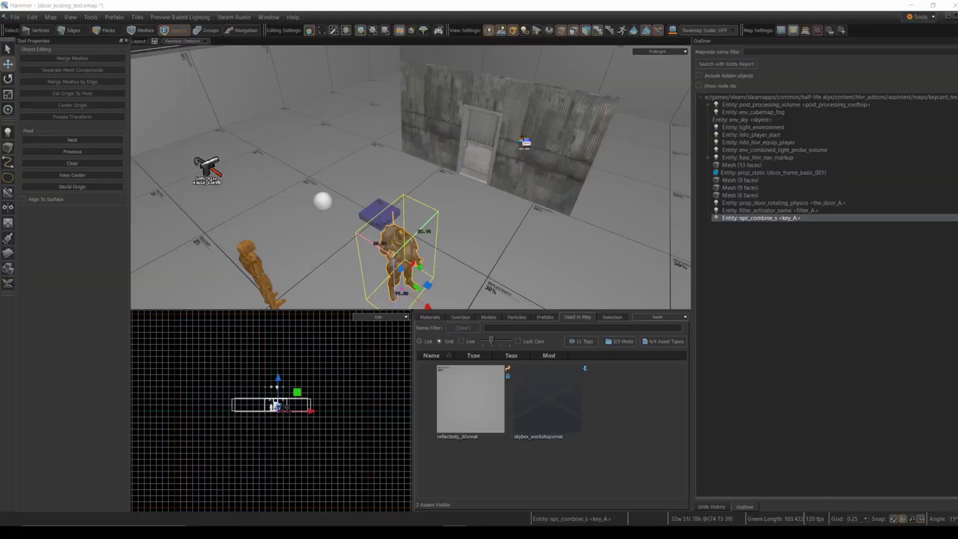
- Place a scripted_sequence entity on the open floor between the combine soldier and the wall with the door
right_click_drag(466, 233, 411, 177)
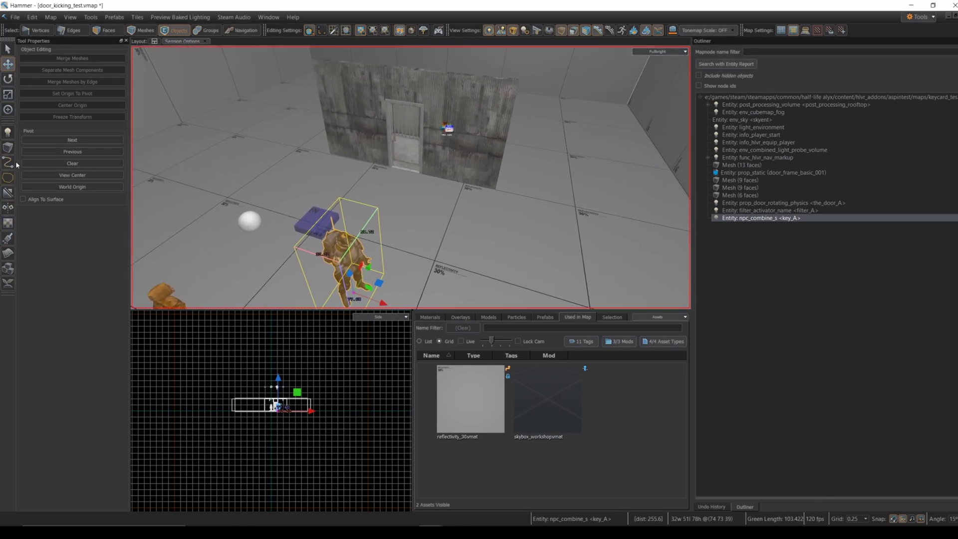
left_click(8, 131)
left_click_drag(97, 63, 74, 62)
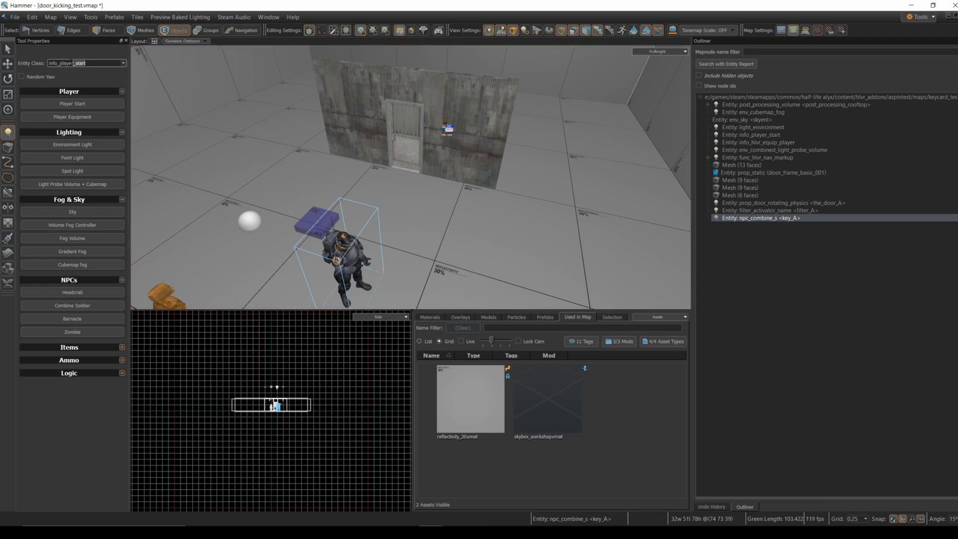
type("scrip")
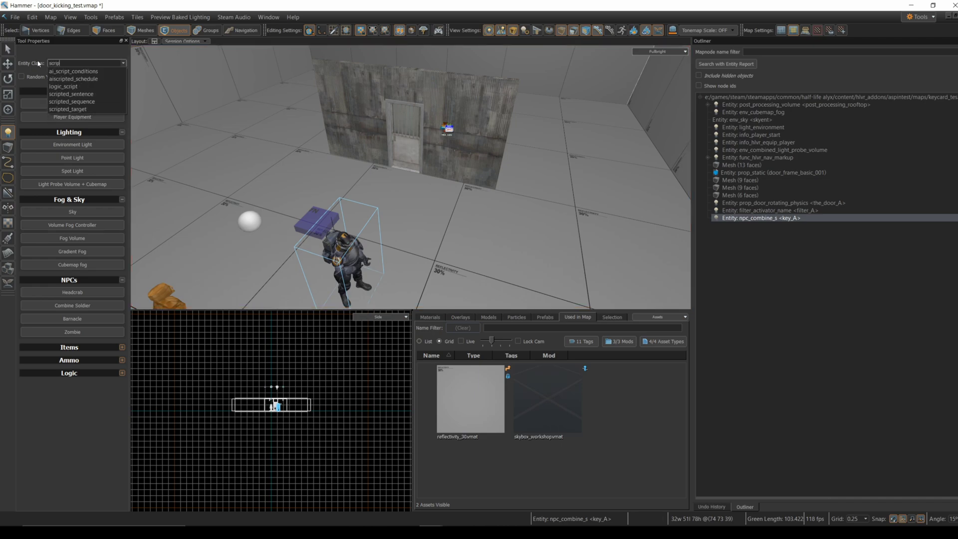
left_click(71, 101)
left_click(474, 223)
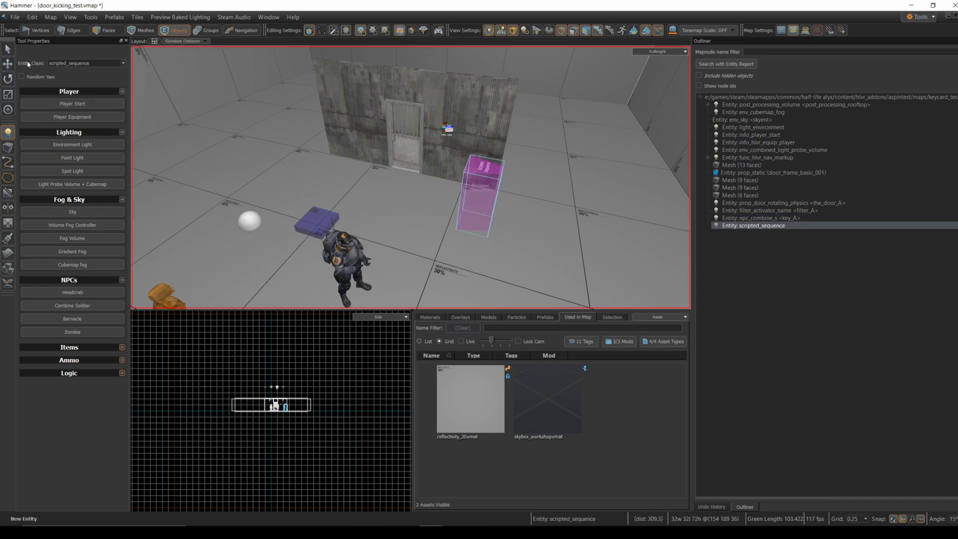
- Move the scripted_sequence entity across the floor so it stands directly in front of the door
left_click(8, 64)
left_click_drag(486, 215, 420, 194)
left_click(8, 79)
left_click(8, 63)
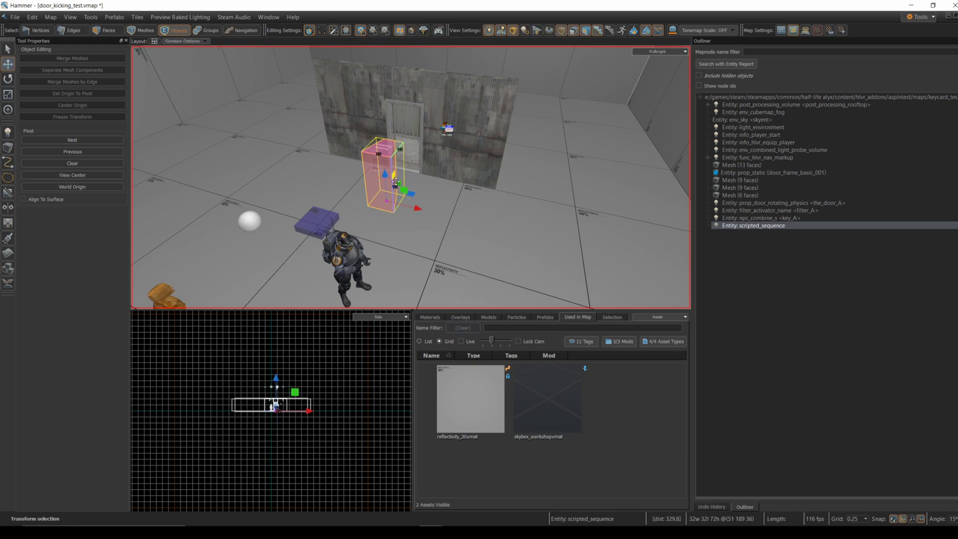
left_click_drag(387, 203, 401, 178)
- Name the npc_combine_s soldier entity barney
left_click(425, 245)
left_click(345, 259)
type("barney")
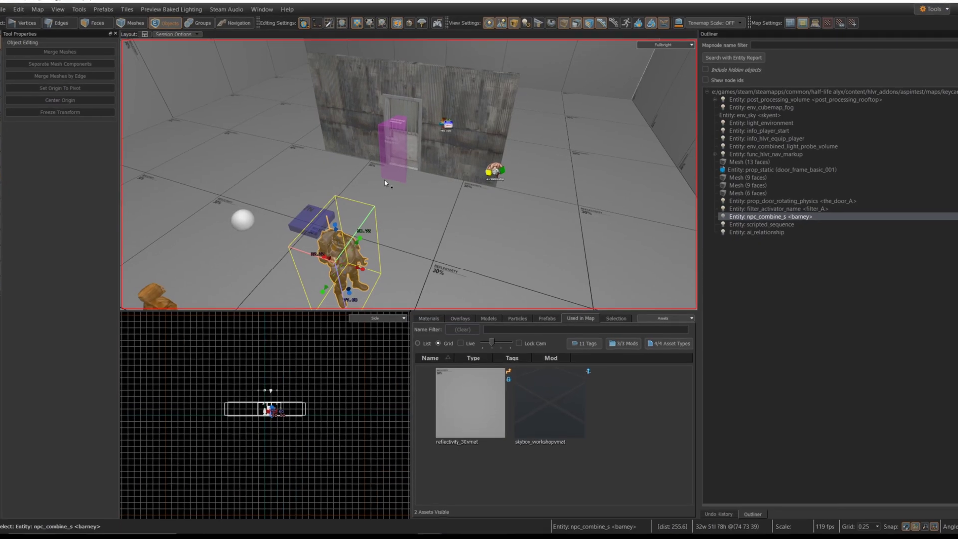
- Set the scripted_sequence's Target NPC to barney and name the entity kickscript
left_click(391, 166)
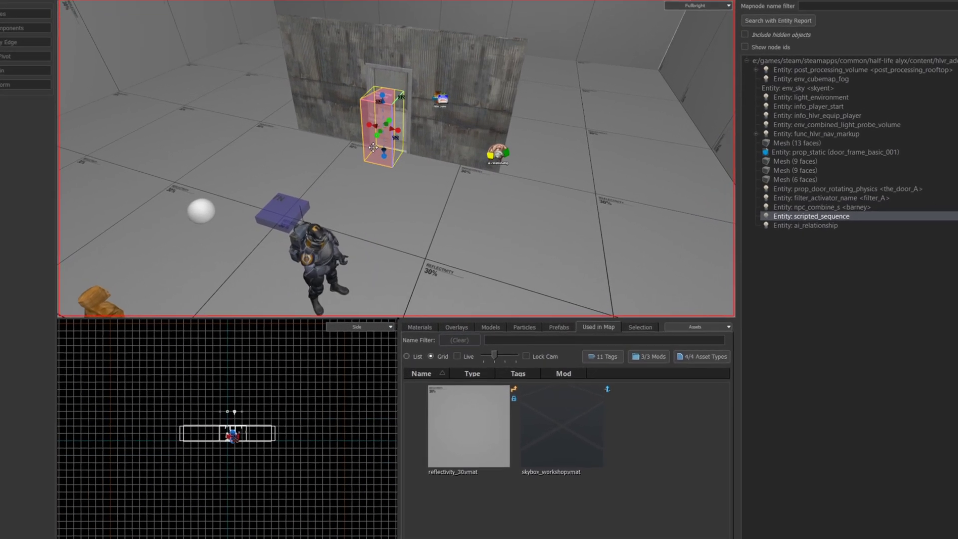
double_click(391, 166)
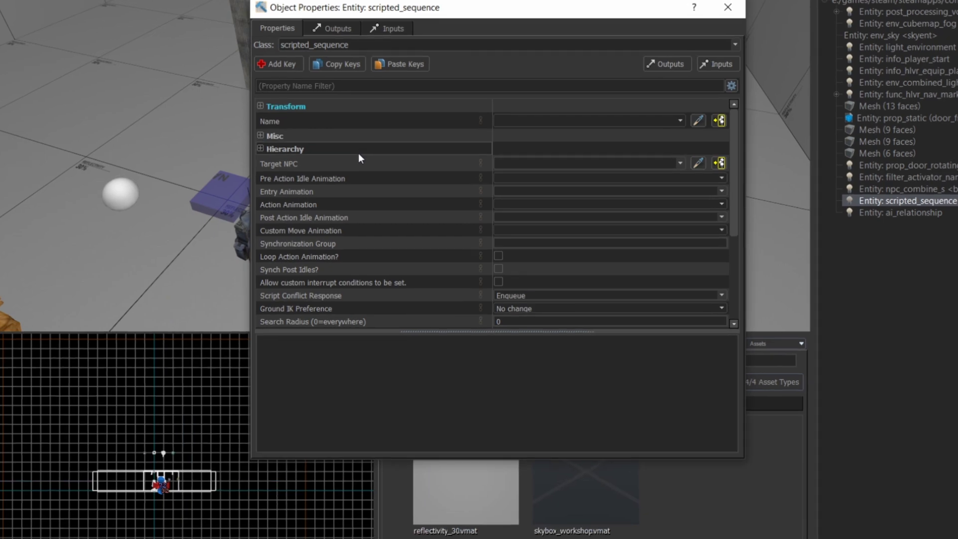
left_click(680, 163)
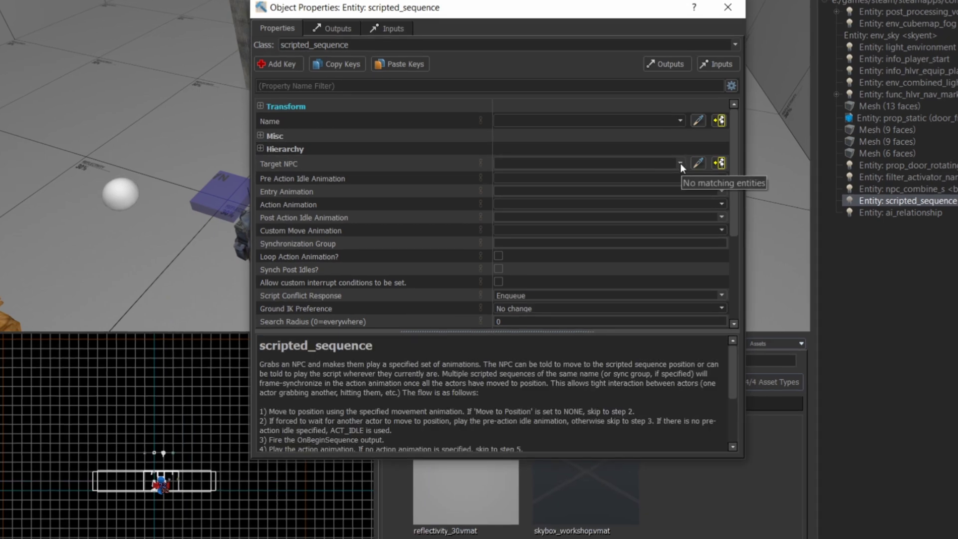
left_click(604, 164)
type("barney")
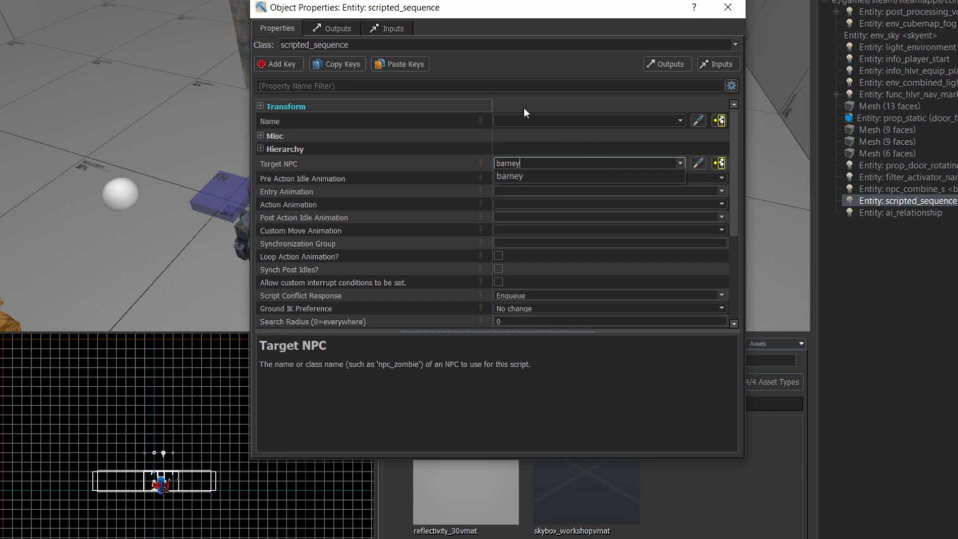
left_click(522, 120)
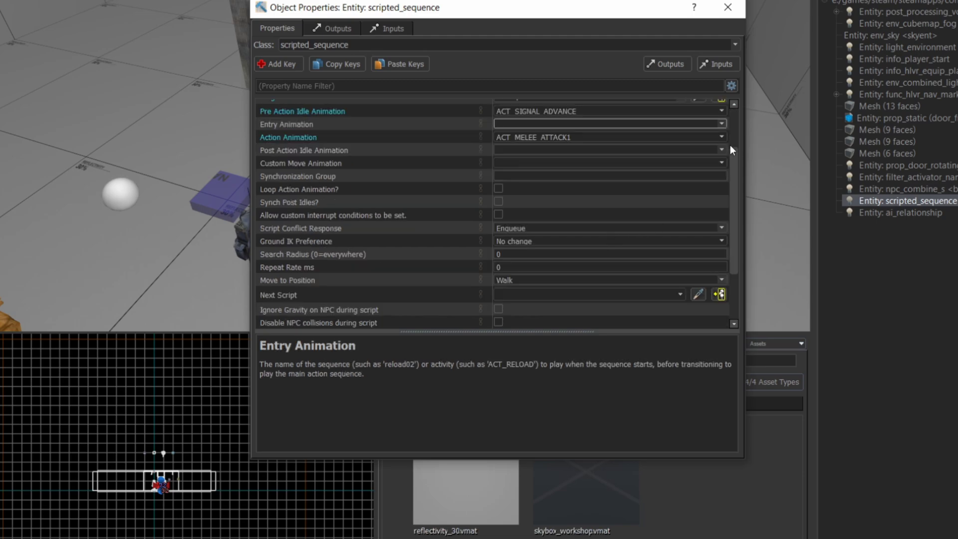
- Set the scripted sequence's Post Action Idle Animation to ACT_SIGNAL_TAKEOVER and close its properties
left_click(721, 149)
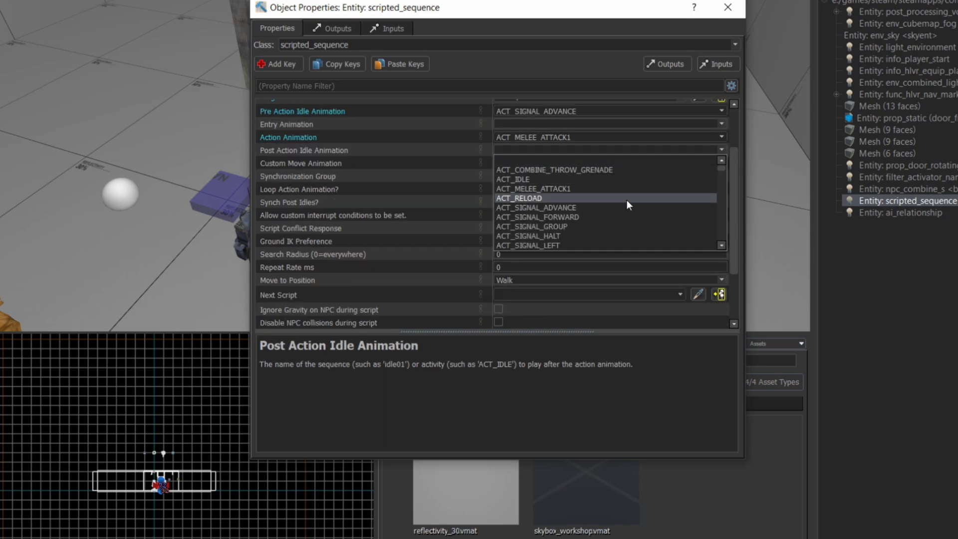
scroll(626, 199, "down", 3)
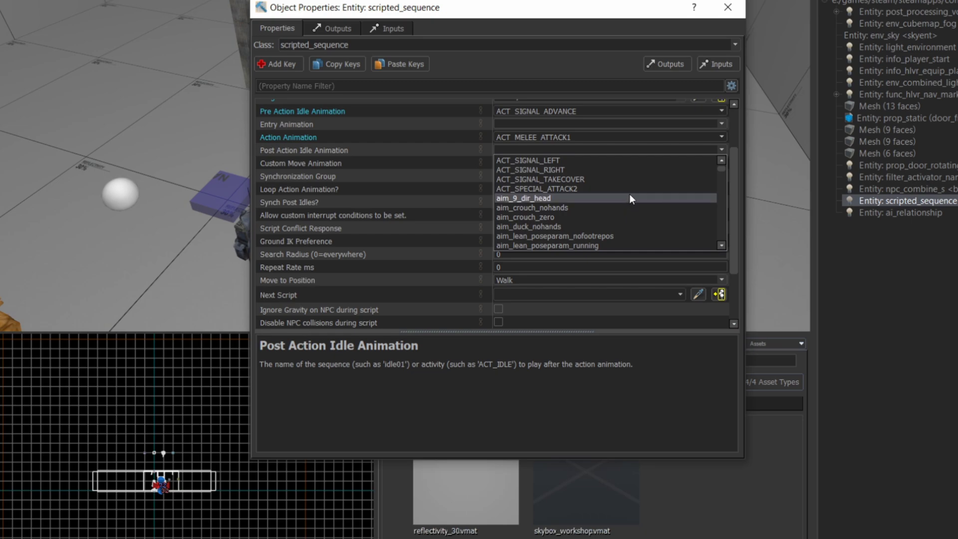
left_click(619, 179)
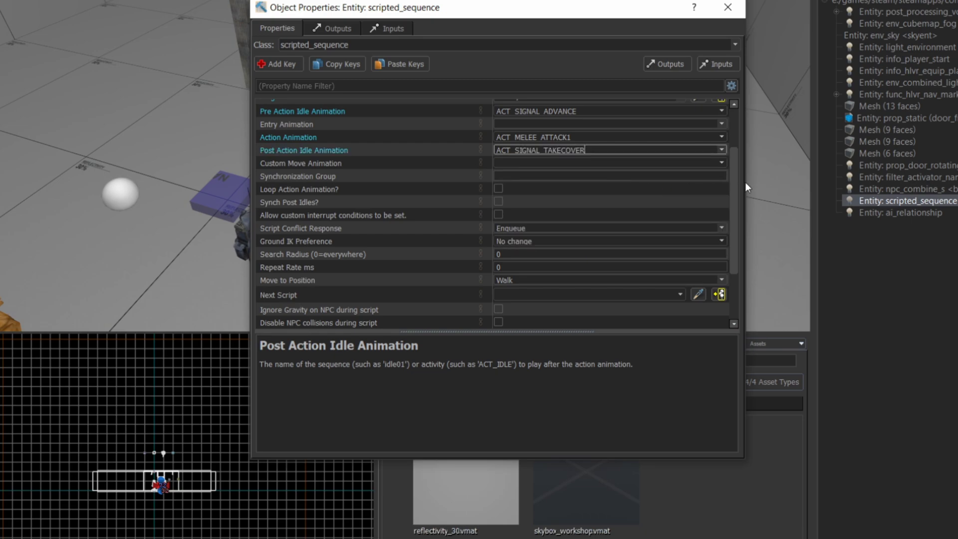
left_click(727, 9)
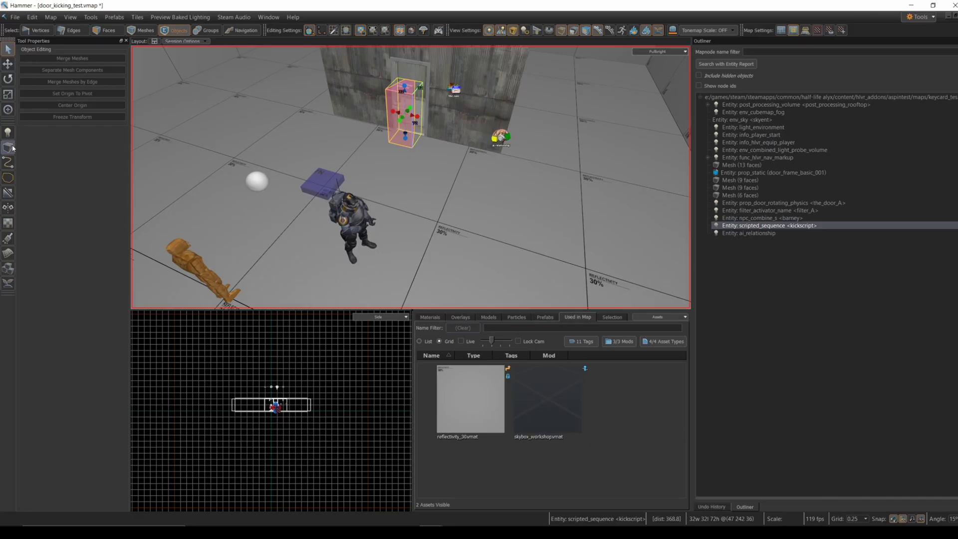
- Create a thin wall-like block about 255 wide, 21 long and 96 high between the soldier and the door
left_click(10, 148)
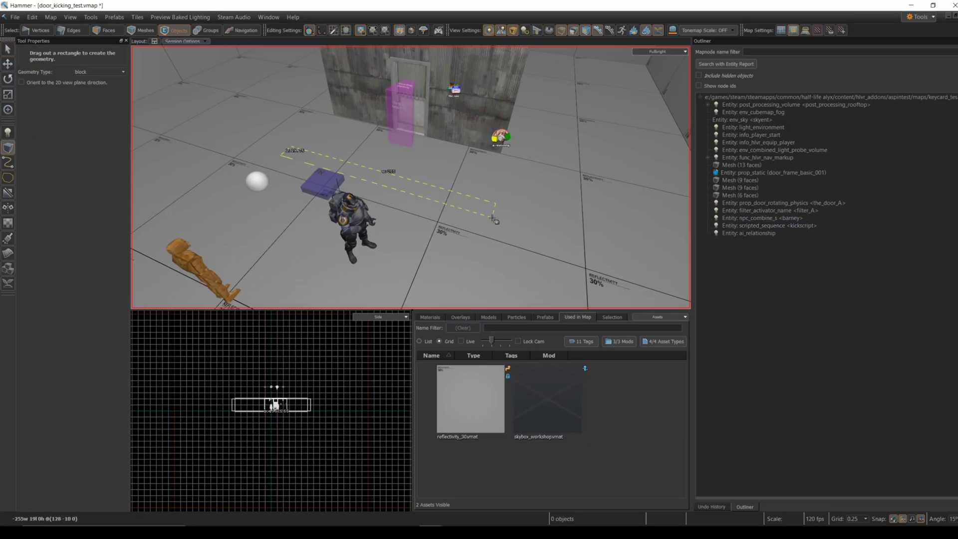
left_click_drag(494, 220, 494, 220)
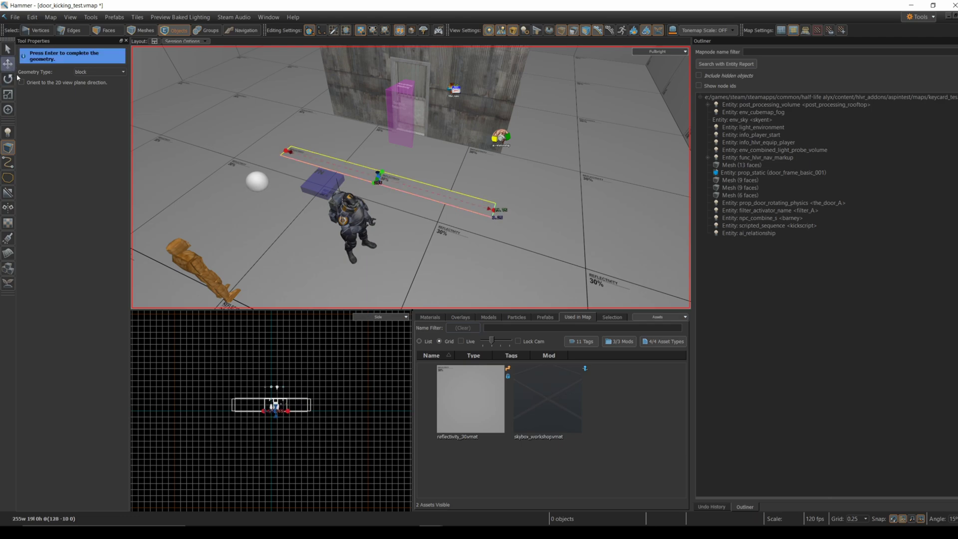
left_click_drag(378, 176, 357, 94)
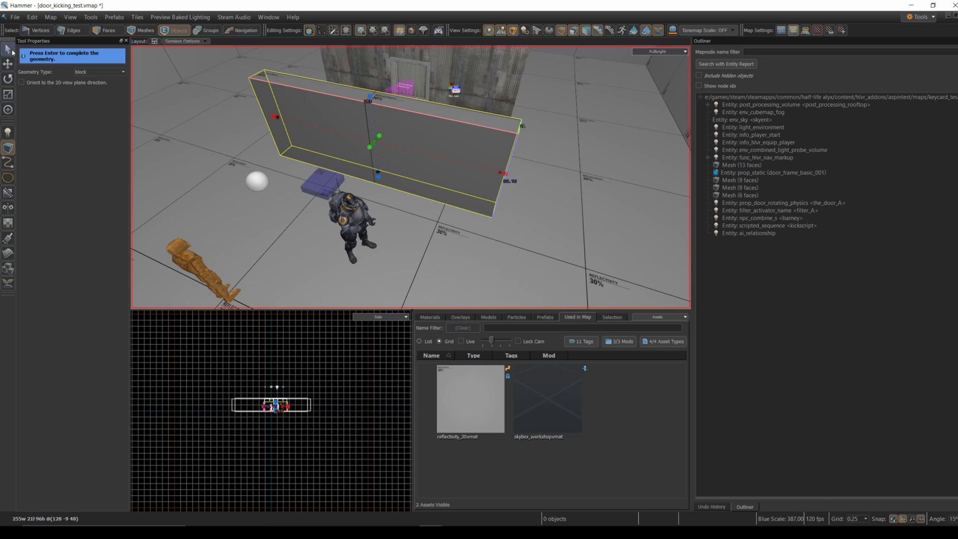
left_click(11, 50)
- Tie the new block mesh to a trigger_multiple entity
right_click(510, 147)
mouse_move(550, 156)
left_click(680, 155)
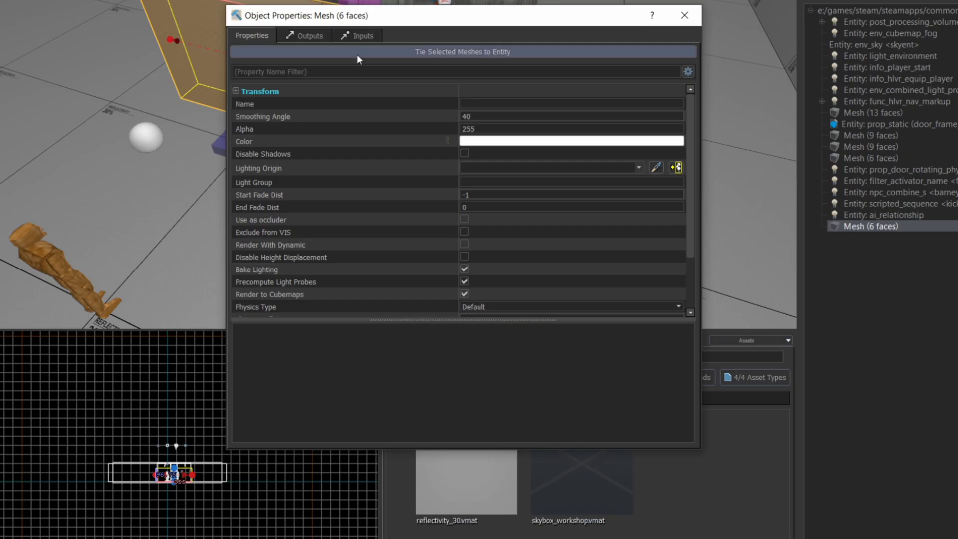
left_click(357, 57)
- Add an output to the trigger_multiple that fires BeginSequence on kickscript at OnTrigger, then close the properties
left_click(306, 36)
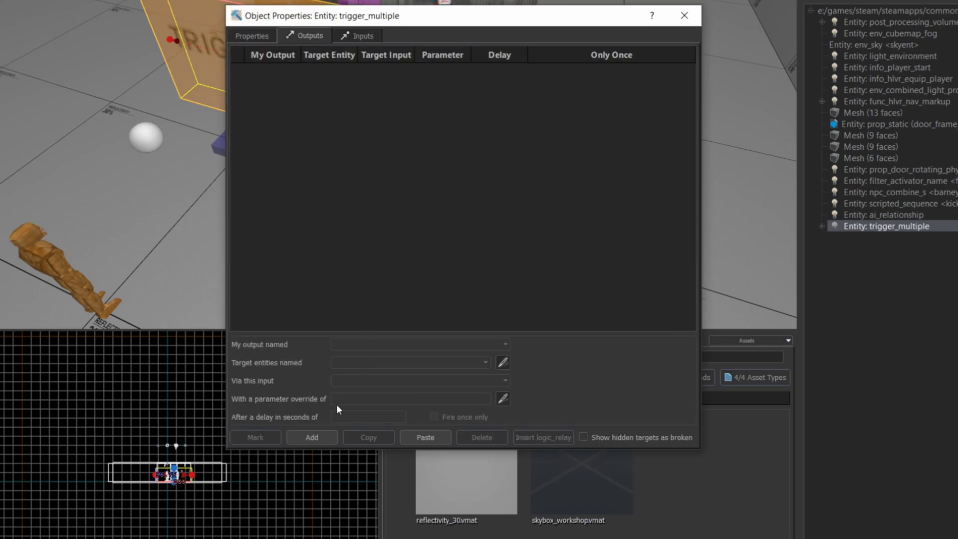
left_click(311, 436)
left_click(505, 344)
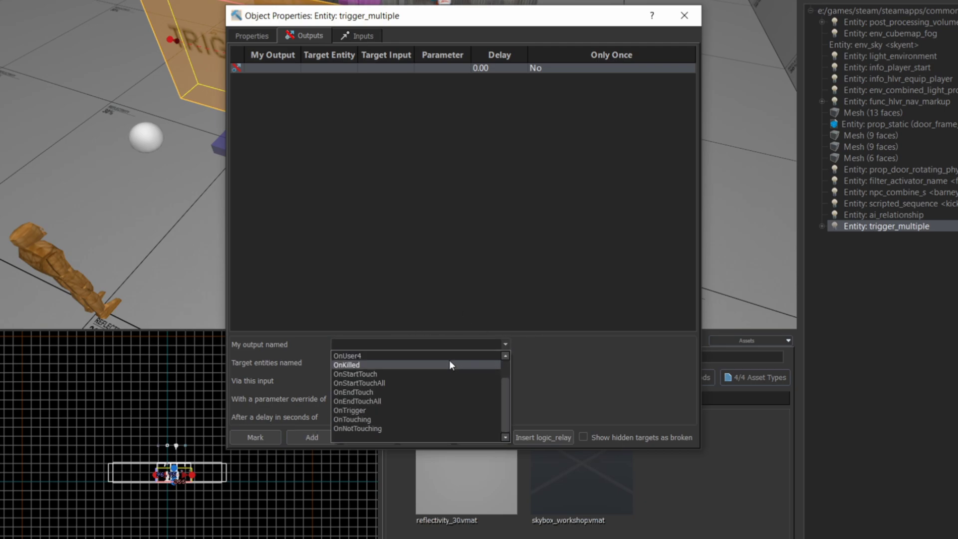
left_click(403, 410)
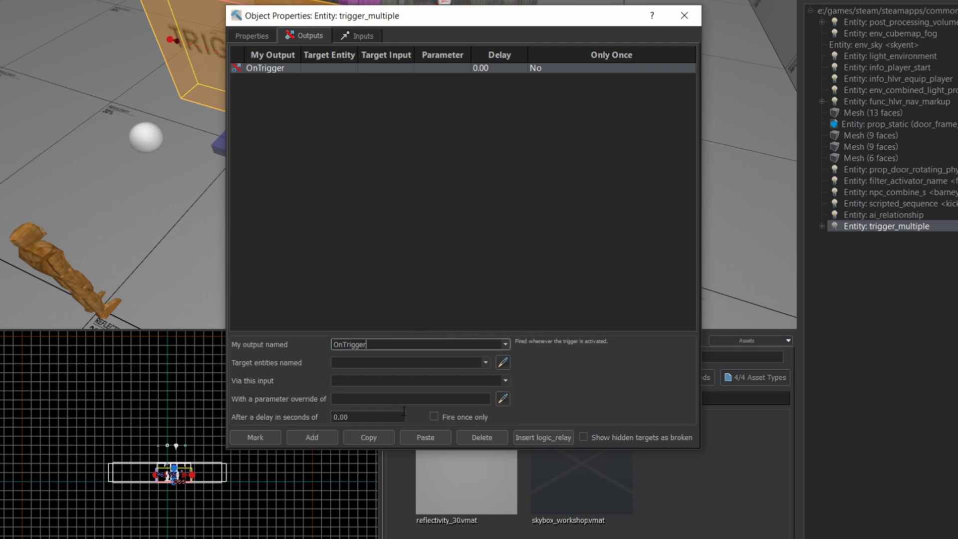
left_click(485, 362)
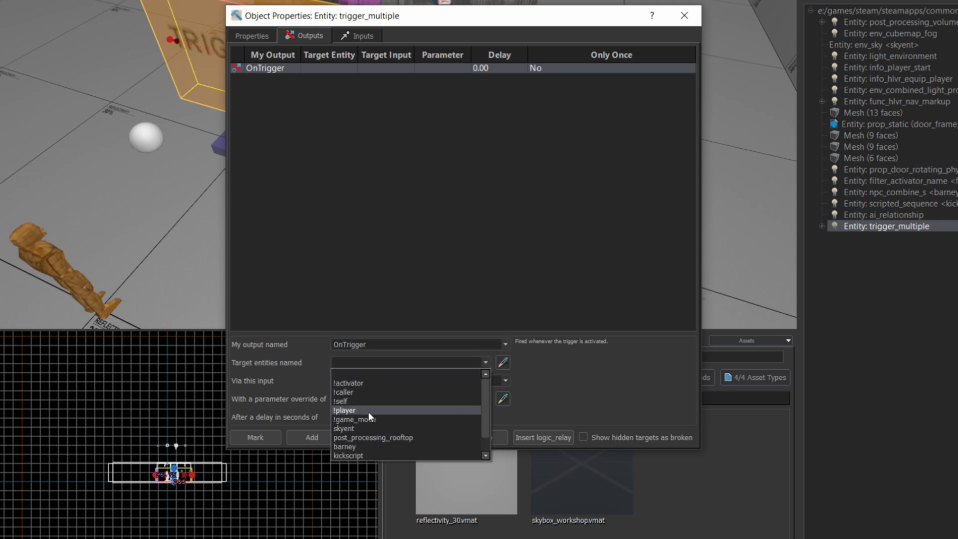
left_click(364, 455)
left_click(503, 381)
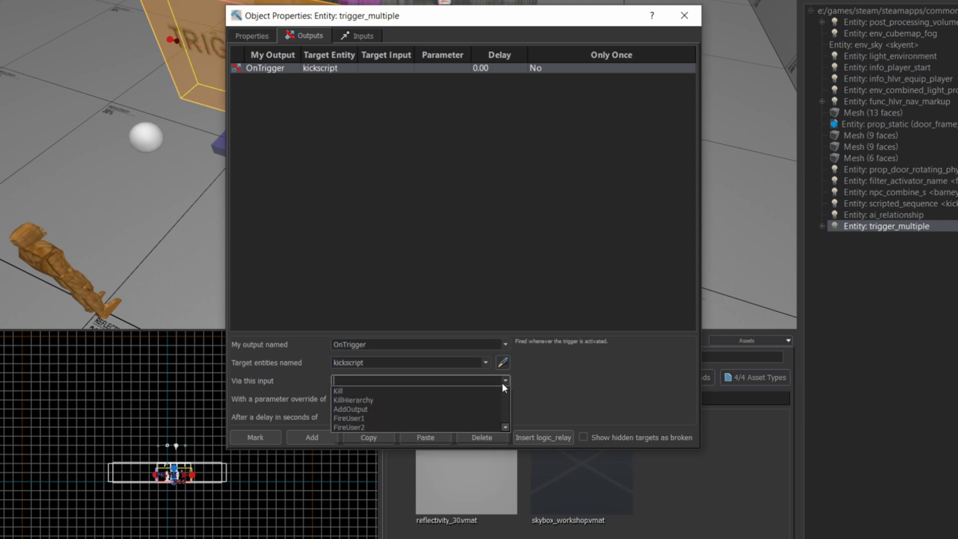
scroll(402, 405, "down", 2)
left_click(383, 437)
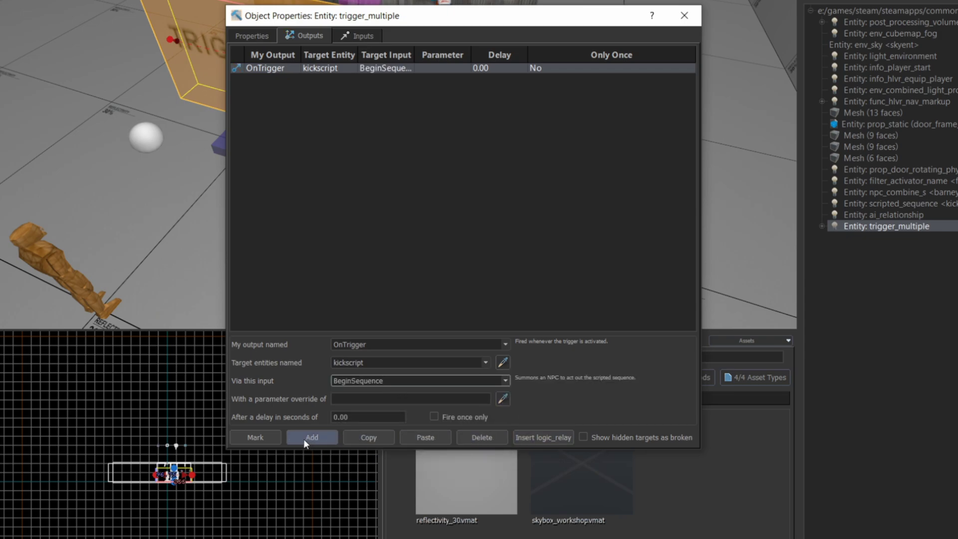
left_click(683, 16)
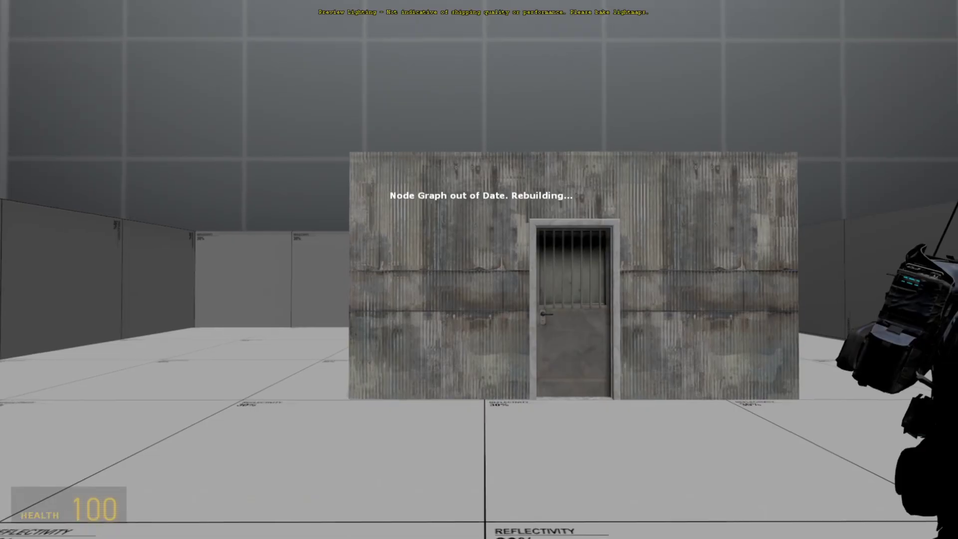
- Play-test the map in the game, moving the player around in front of the door
key("w")
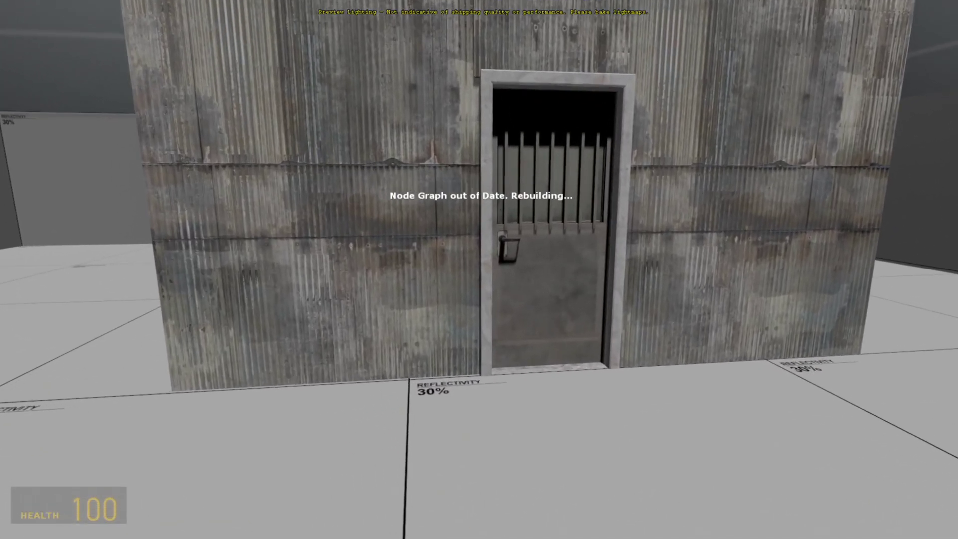
key("a")
key("s")
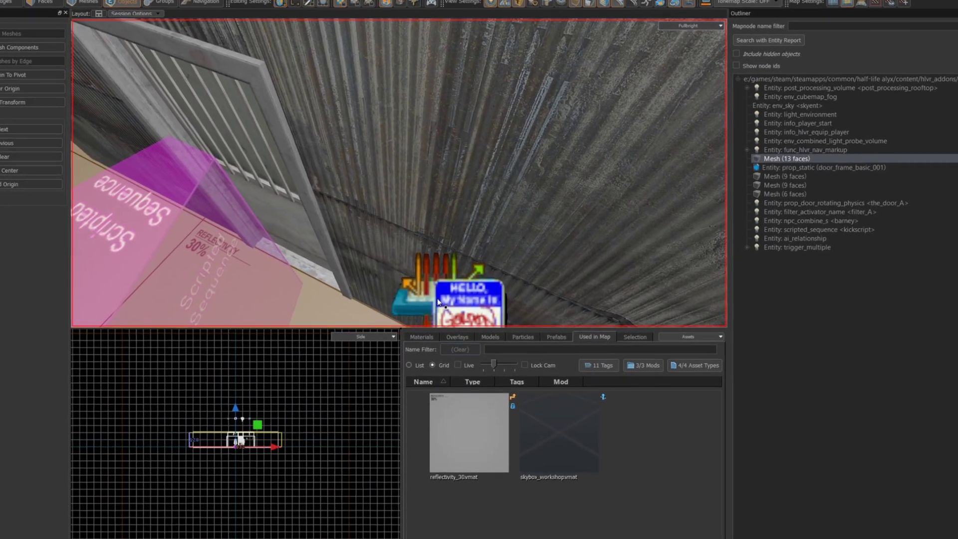
- Add a second OnTrigger output to the trigger_multiple that sends Open to the_door_A
right_click_drag(237, 227, 108, 185)
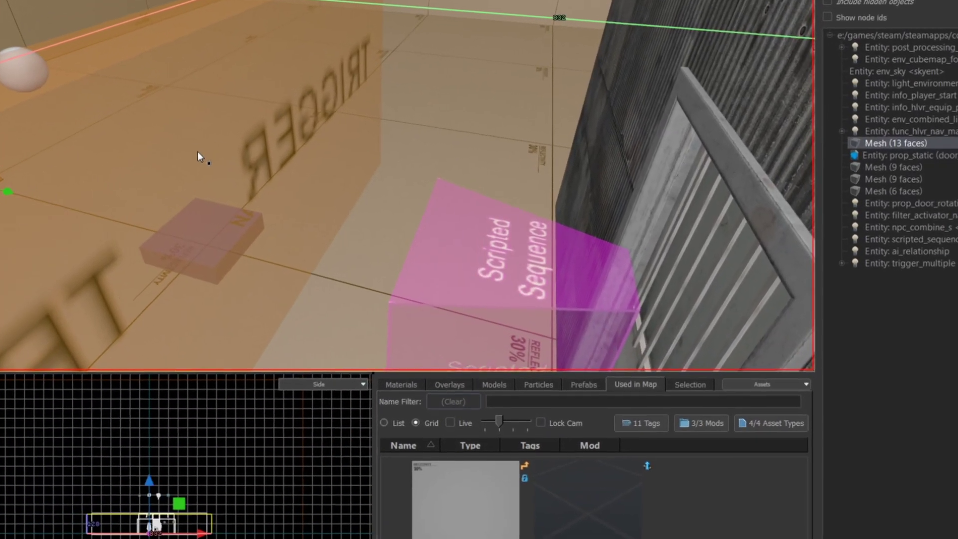
double_click(246, 119)
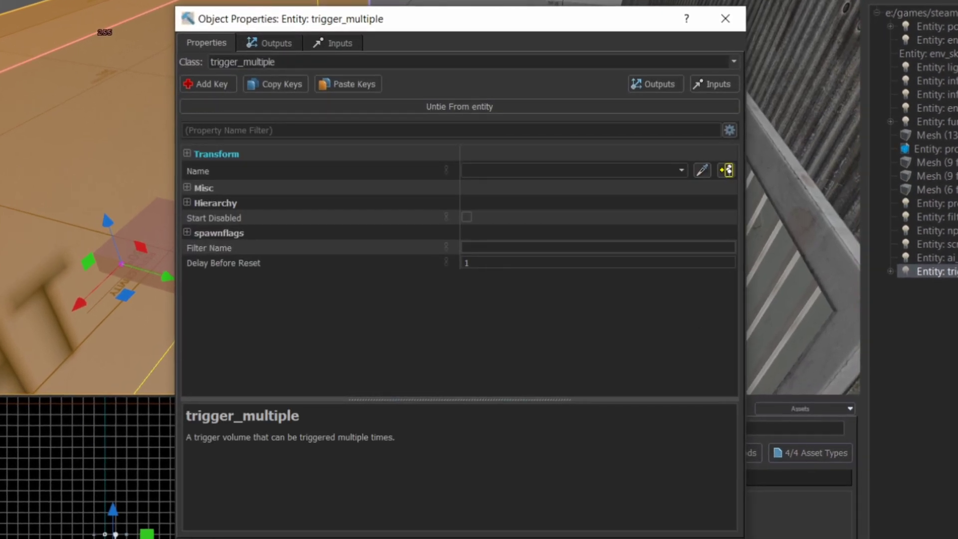
left_click(289, 44)
left_click(339, 413)
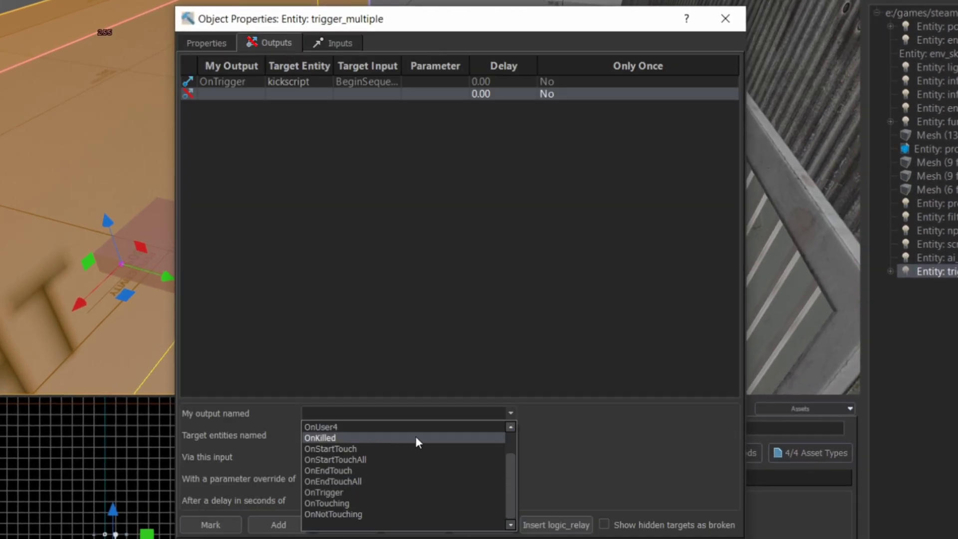
left_click(360, 492)
left_click(484, 435)
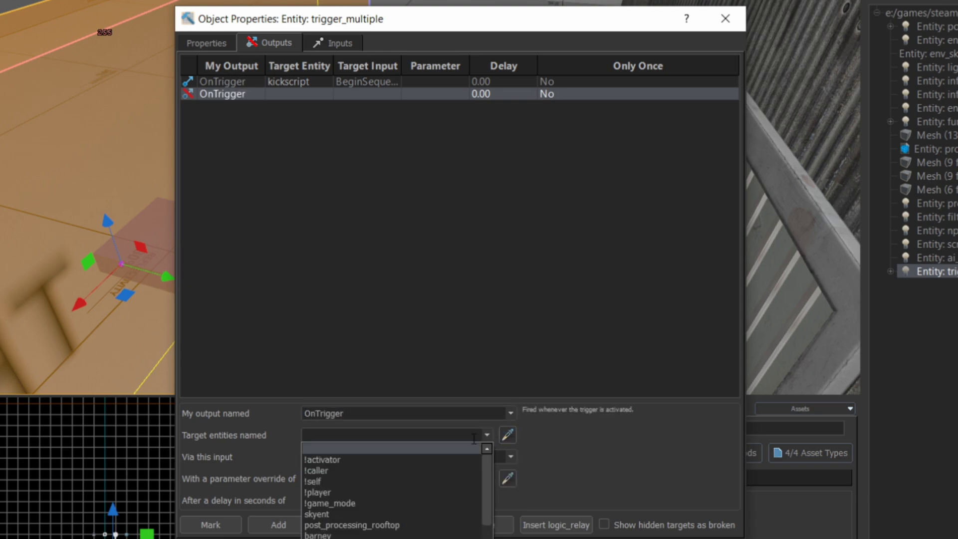
scroll(360, 475, "down", 2)
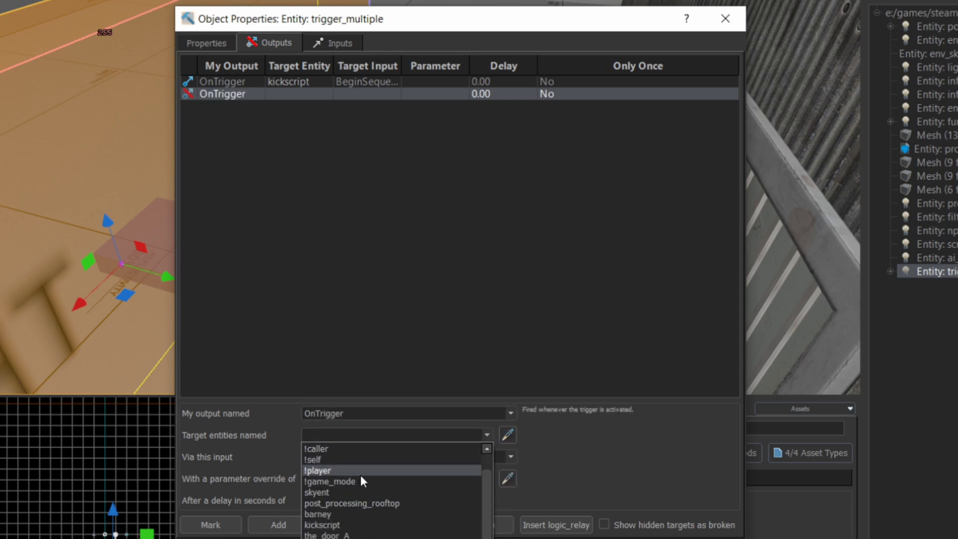
left_click(349, 533)
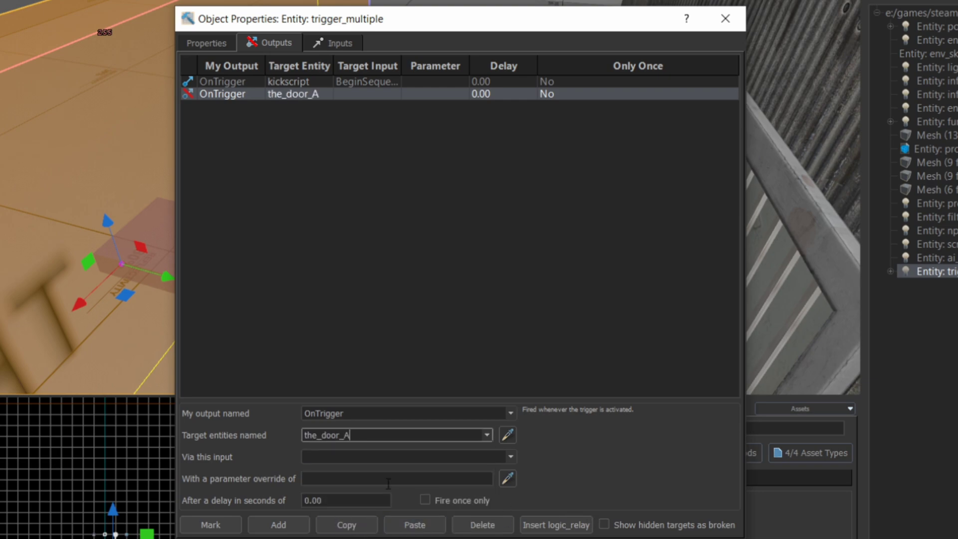
left_click(508, 456)
scroll(369, 489, "up", 1)
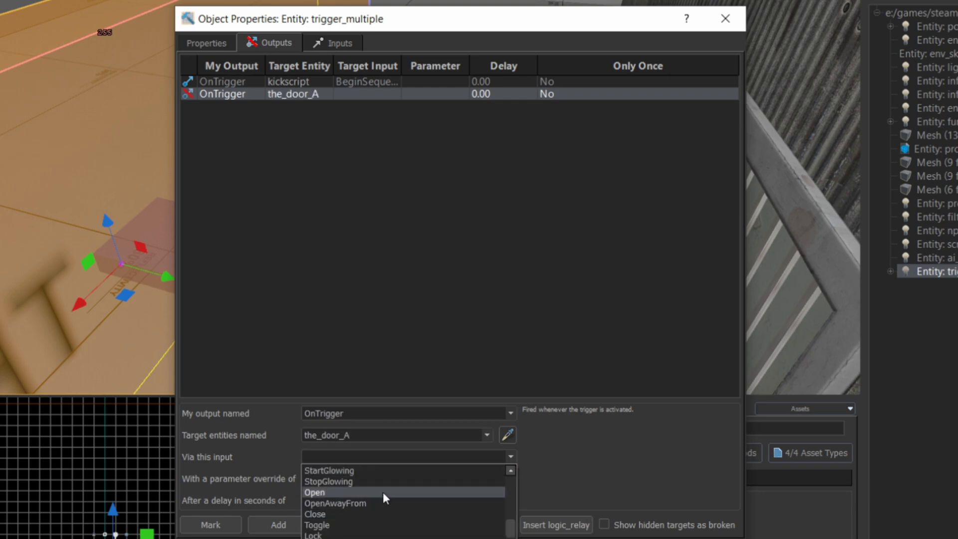
left_click(382, 492)
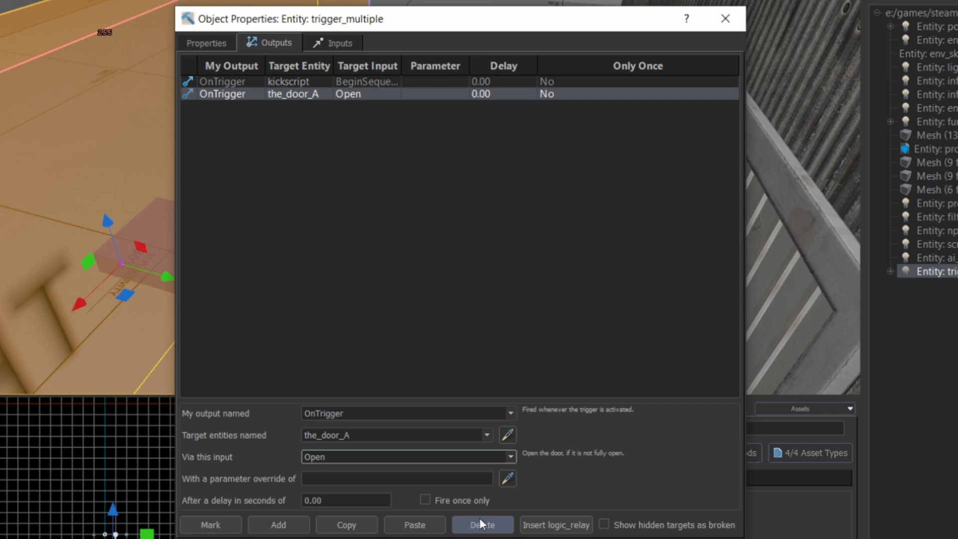
- Tune the delay of the OnTrigger Open output to the_door_A, trying 5 and 4 seconds before setting 6 seconds
double_click(345, 500)
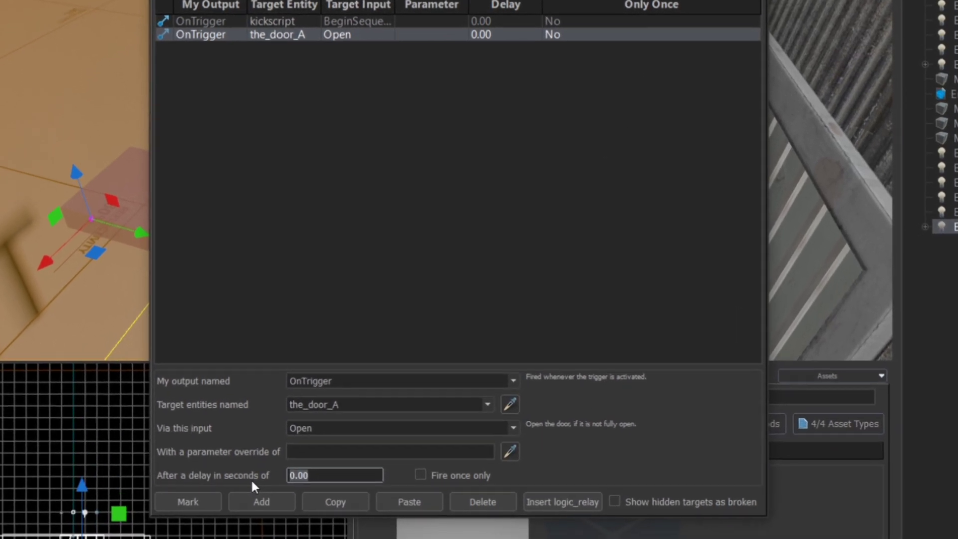
type("5")
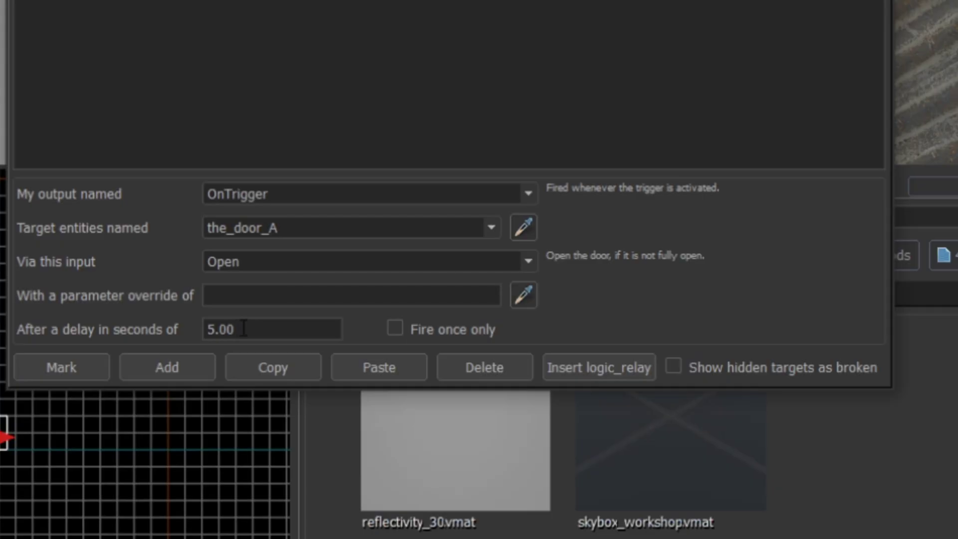
left_click_drag(243, 329, 210, 332)
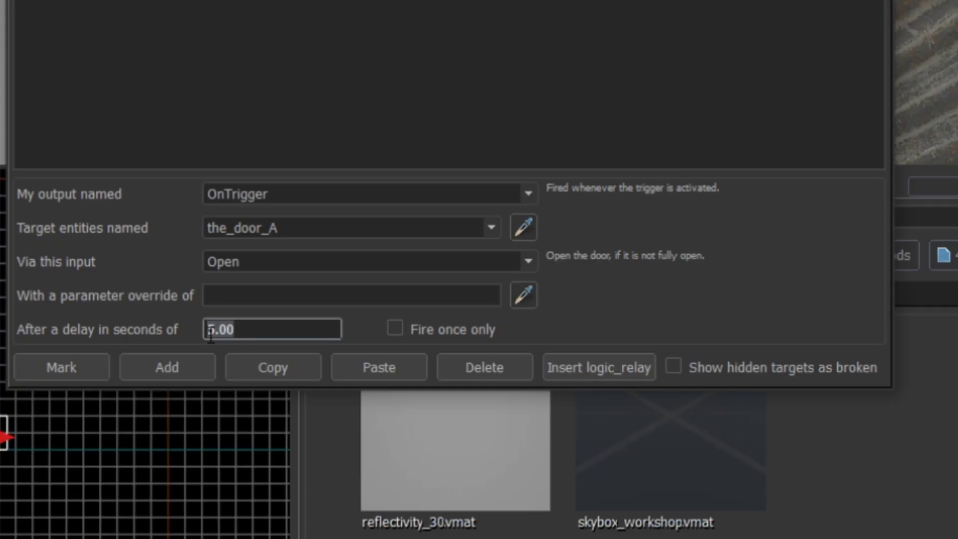
type("4")
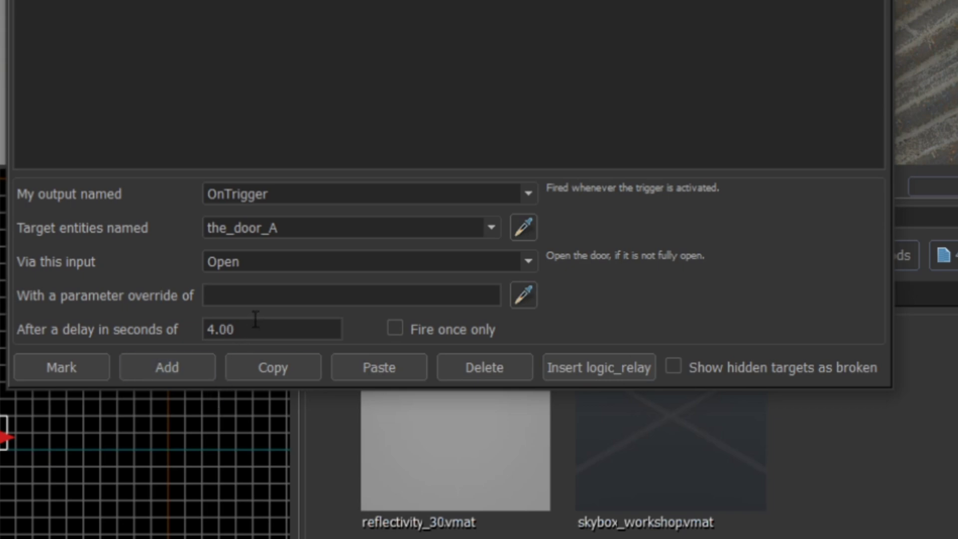
left_click_drag(255, 319, 190, 324)
type("5")
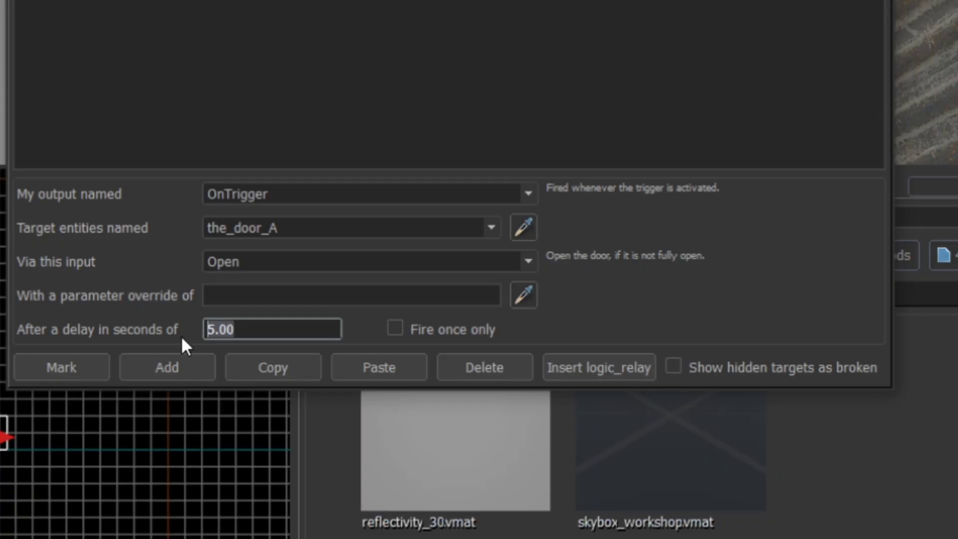
type("6")
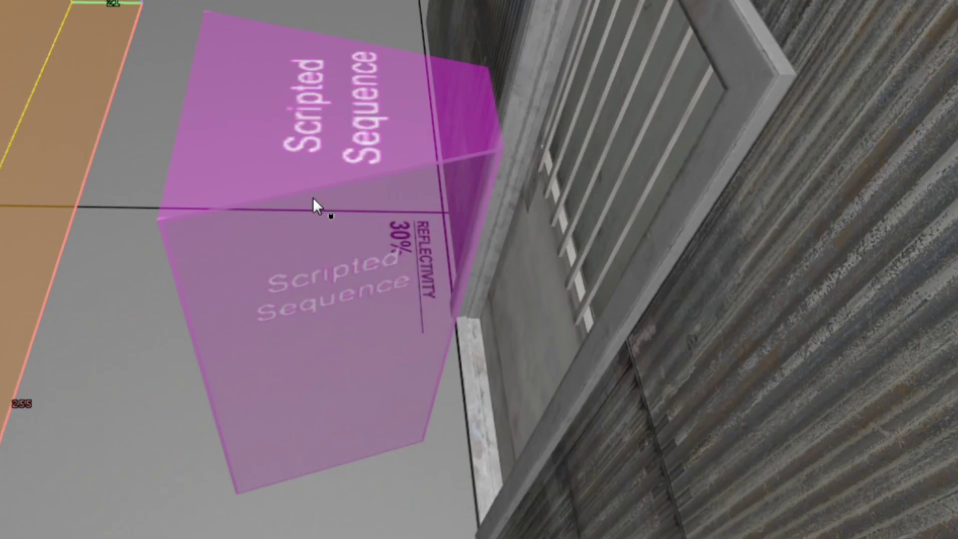
- Set the Action Animation of the kickscript scripted_sequence to kick_all and clear its Pre Action Idle Animation
double_click(314, 202)
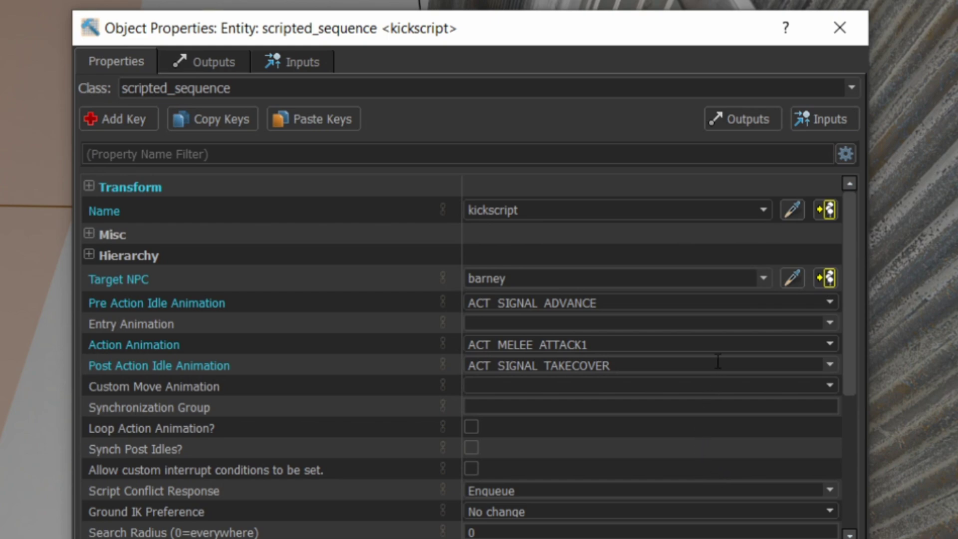
left_click(830, 345)
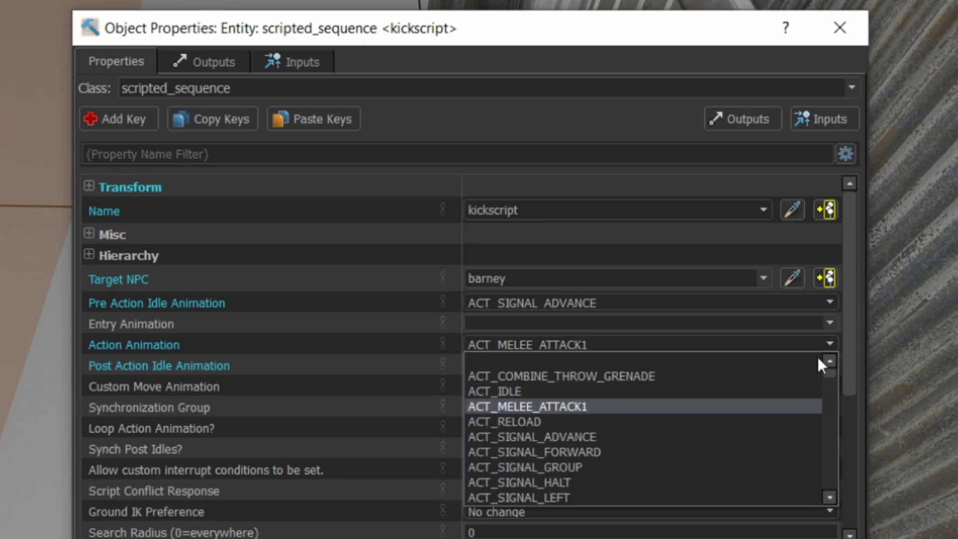
scroll(618, 459, "down", 5)
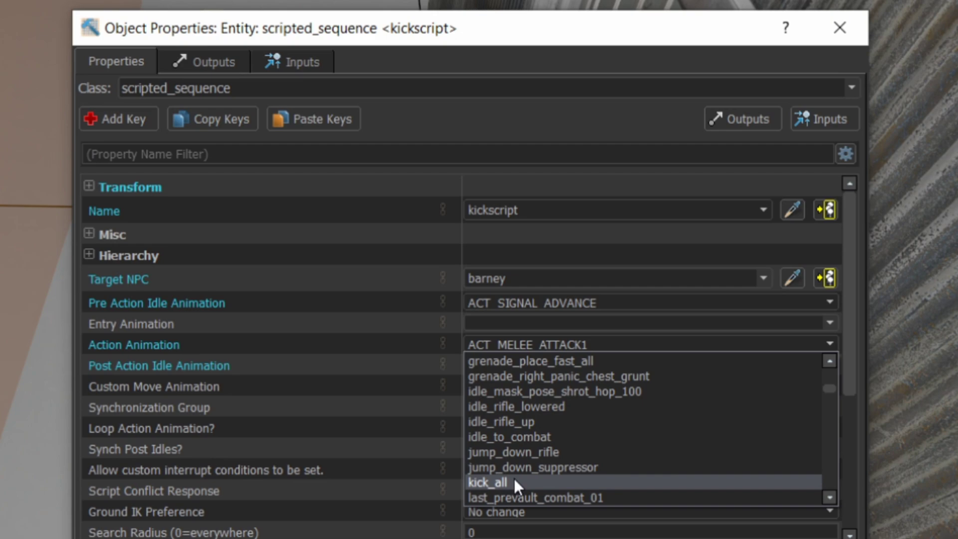
left_click(514, 478)
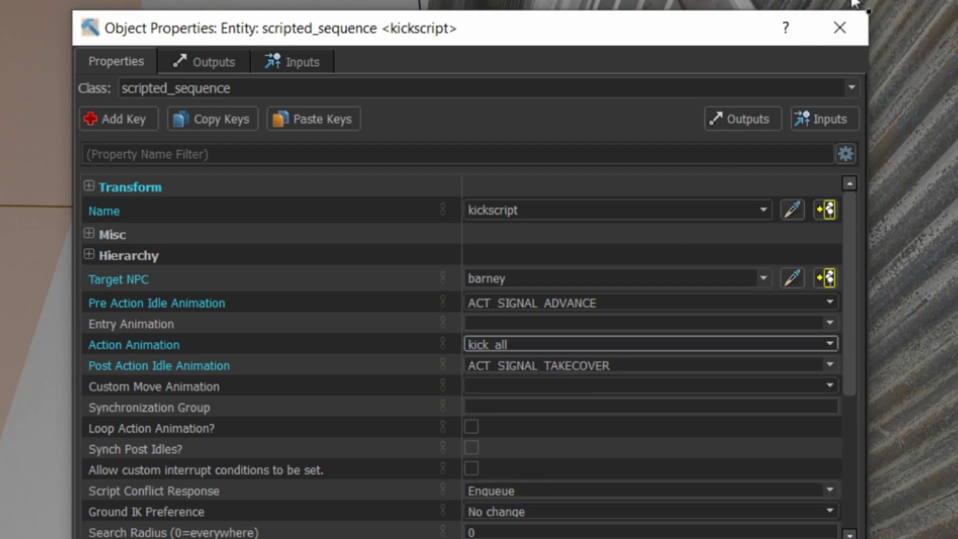
left_click(829, 302)
left_click(600, 317)
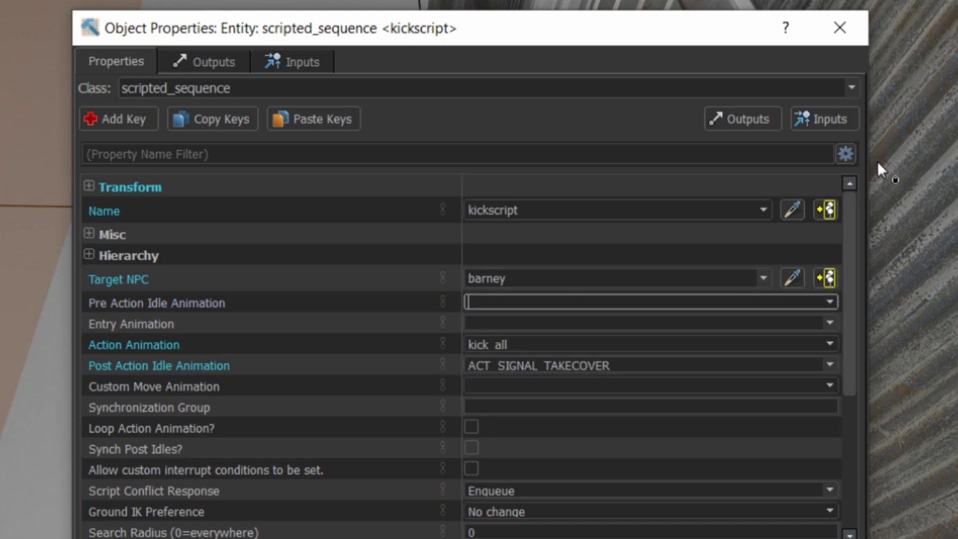
left_click(843, 39)
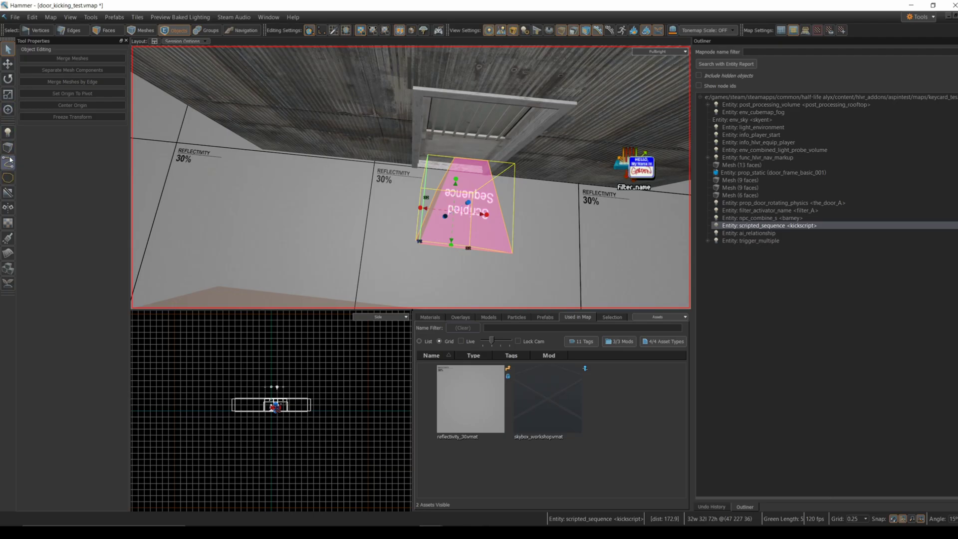
- Draw a thin upright block in front of the door, about 53 wide, 5 deep and 95 high
left_click(8, 147)
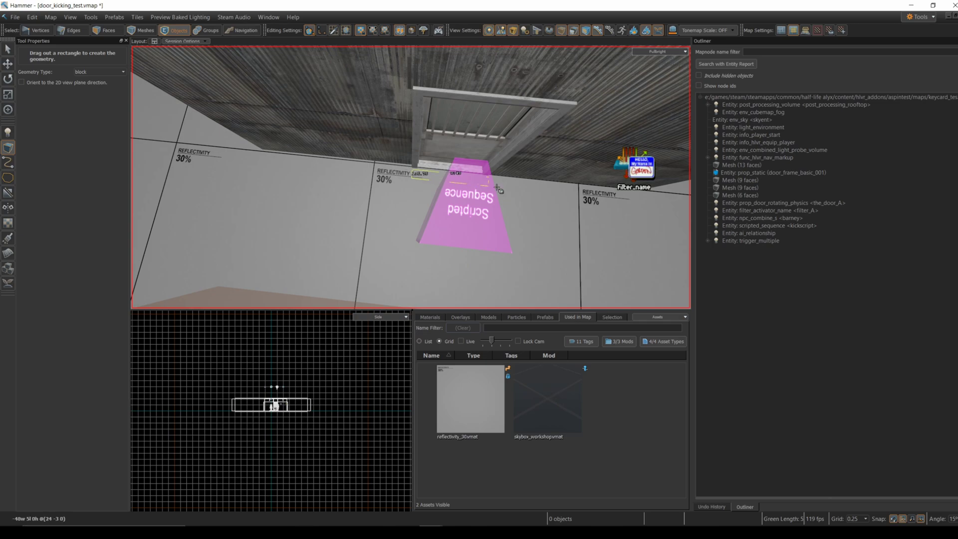
left_click_drag(497, 187, 497, 186)
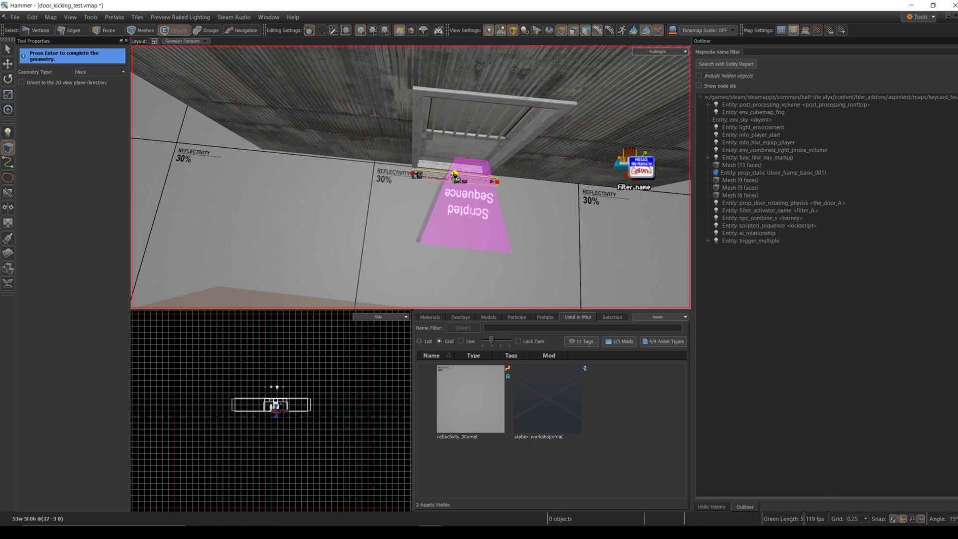
left_click_drag(457, 180, 458, 116)
right_click_drag(352, 208, 411, 177)
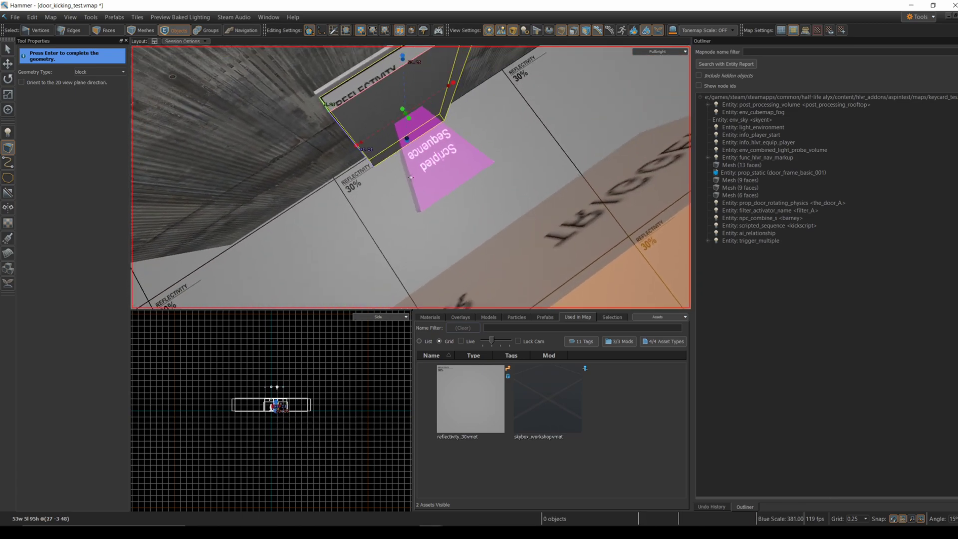
mouse_move(344, 232)
right_mouse_down()
mouse_move(380, 230)
mouse_move(344, 243)
right_mouse_up()
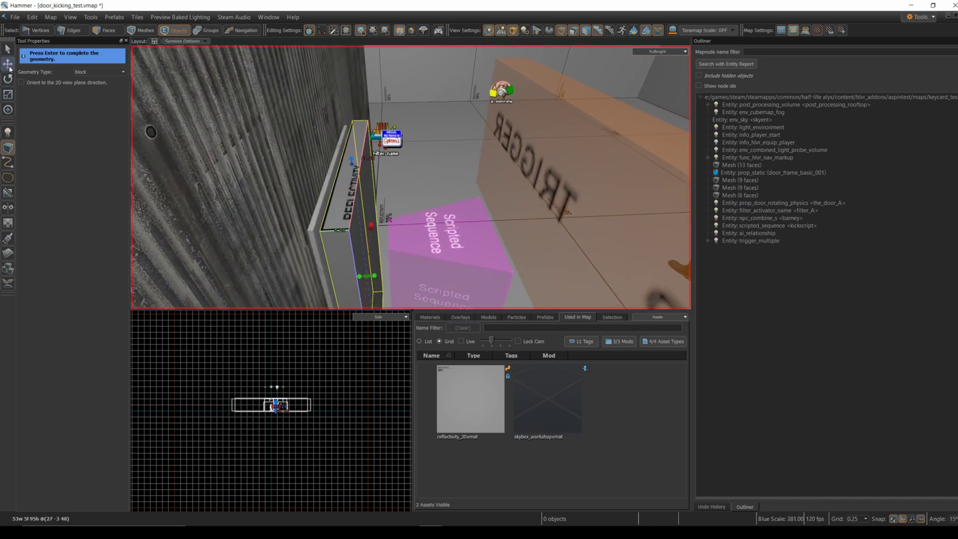
- Complete the thin block mesh and shift it slightly towards the door
left_click(9, 66)
left_click_drag(332, 278, 357, 279)
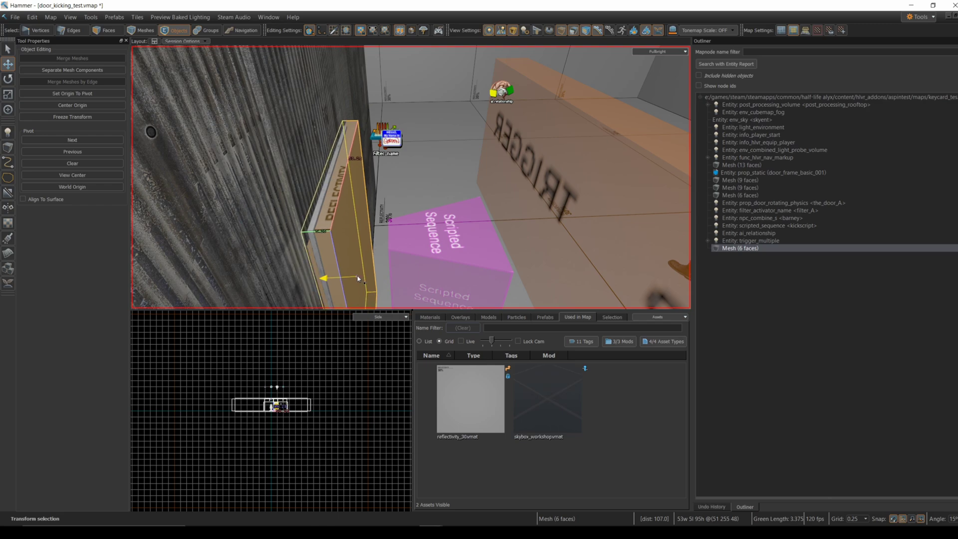
left_click(9, 49)
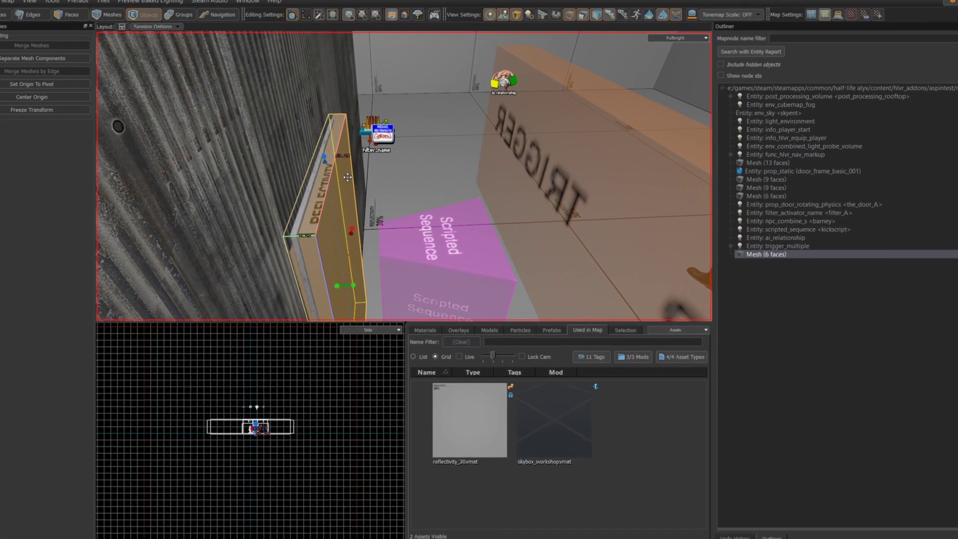
- Tie the thin block mesh at the door to a trigger_multiple entity
right_click(358, 178)
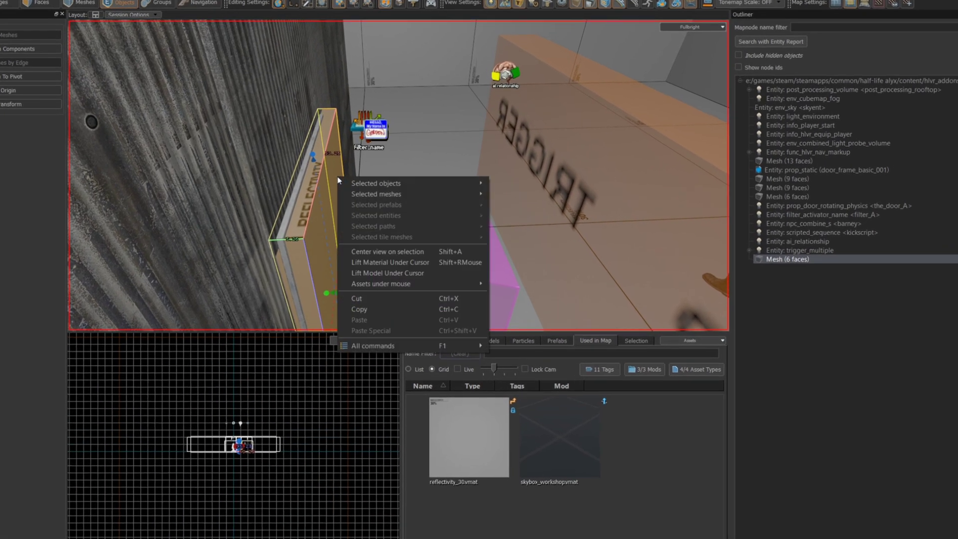
mouse_move(432, 183)
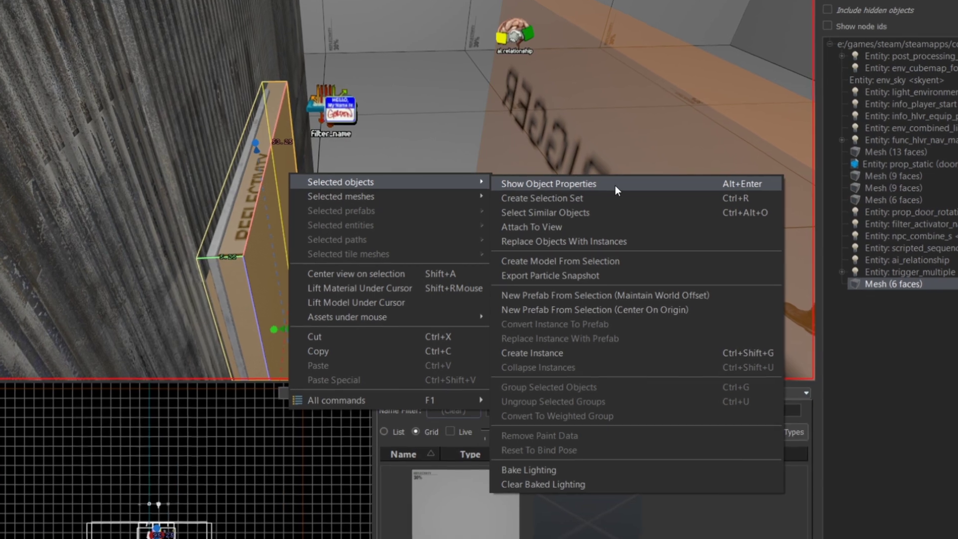
left_click(615, 185)
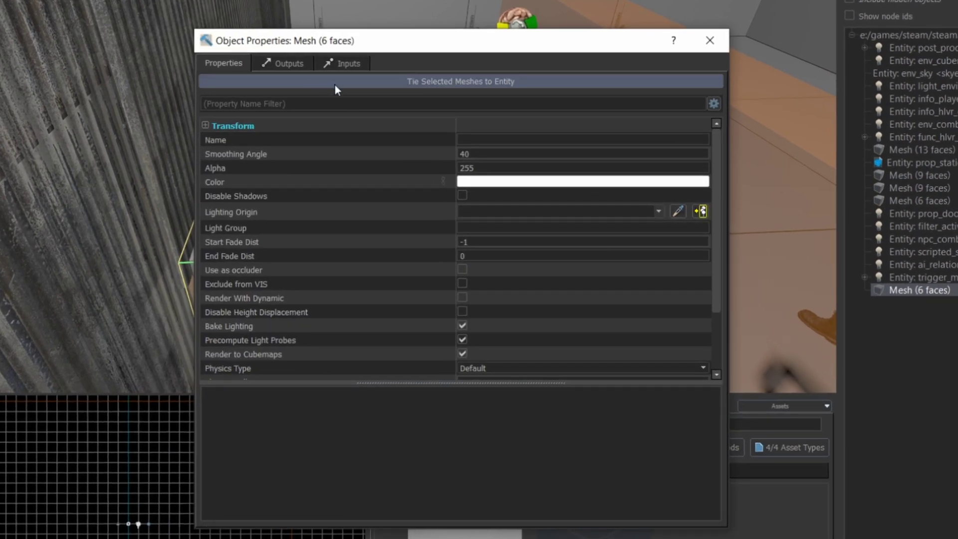
left_click(334, 84)
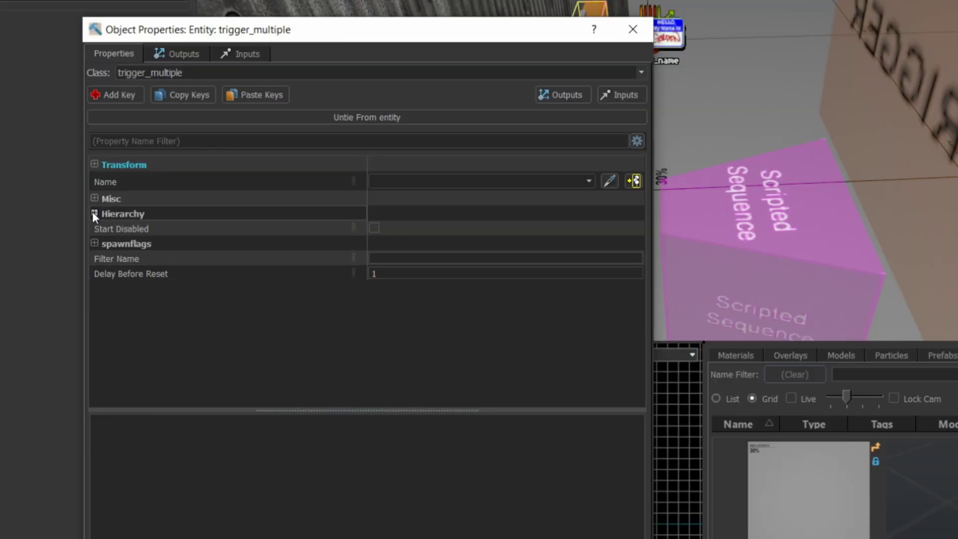
- In the door trigger's spawnflags, disable Clients and enable NPCs and Physics Objects
left_click(95, 243)
scroll(344, 259, "down", 1)
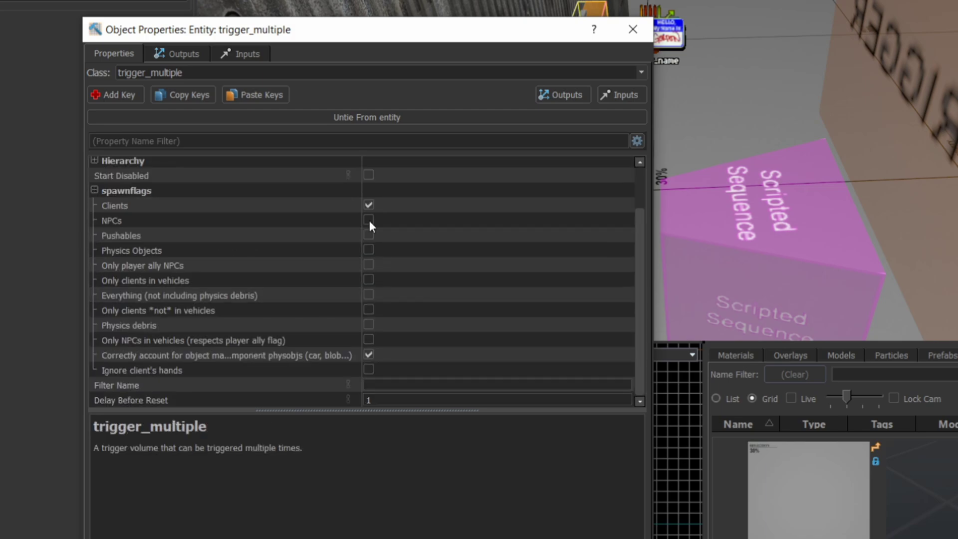
left_click(368, 218)
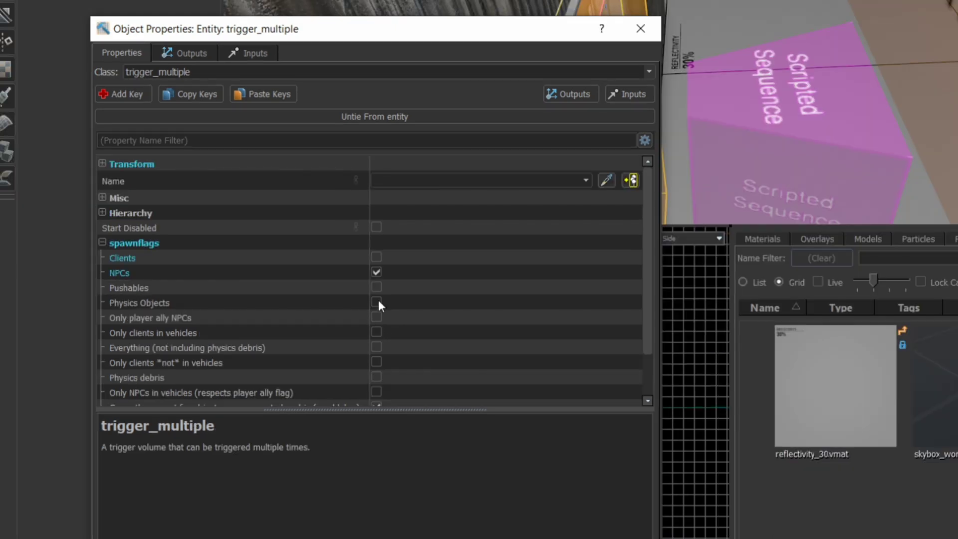
left_click(376, 301)
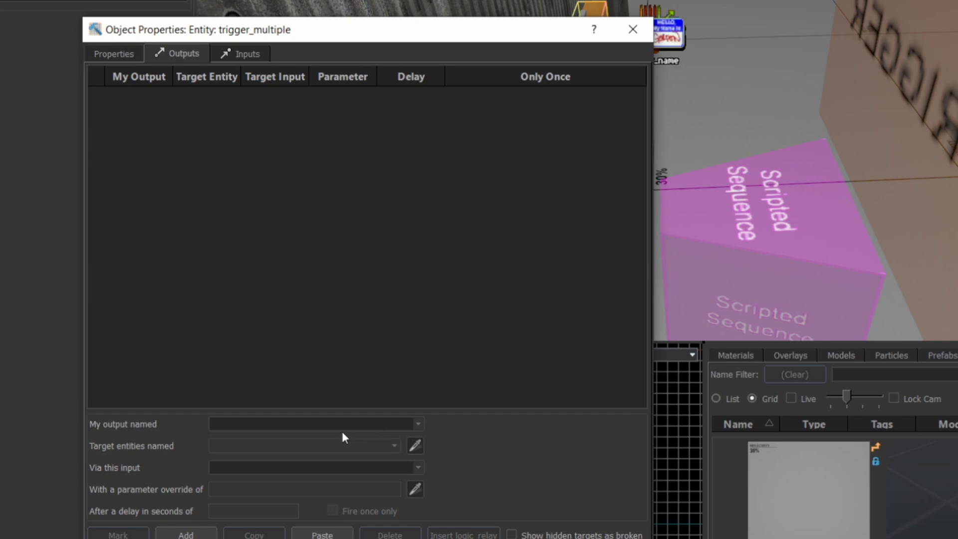
- Add an OnStartTouch output to the door trigger that targets the_door_A, and choose the input it fires
left_click(185, 533)
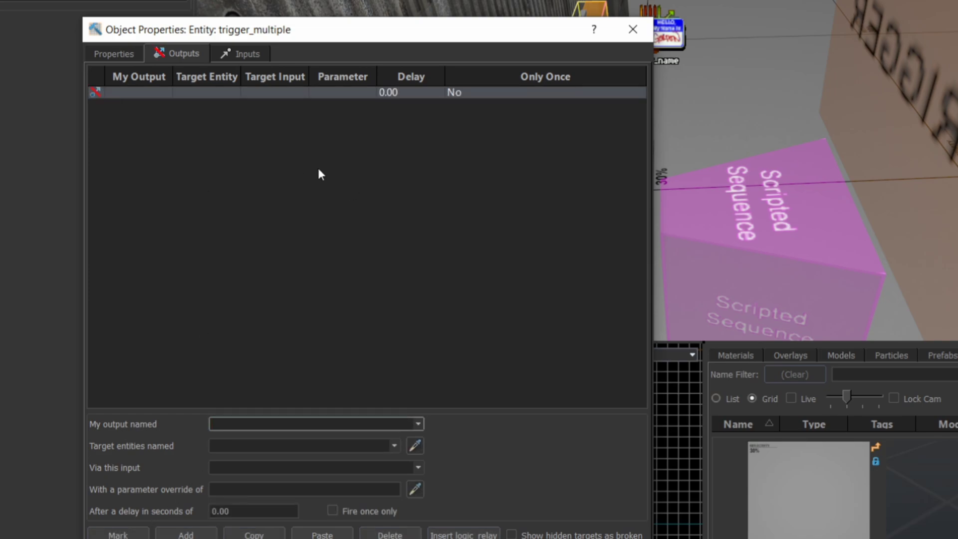
left_click(417, 424)
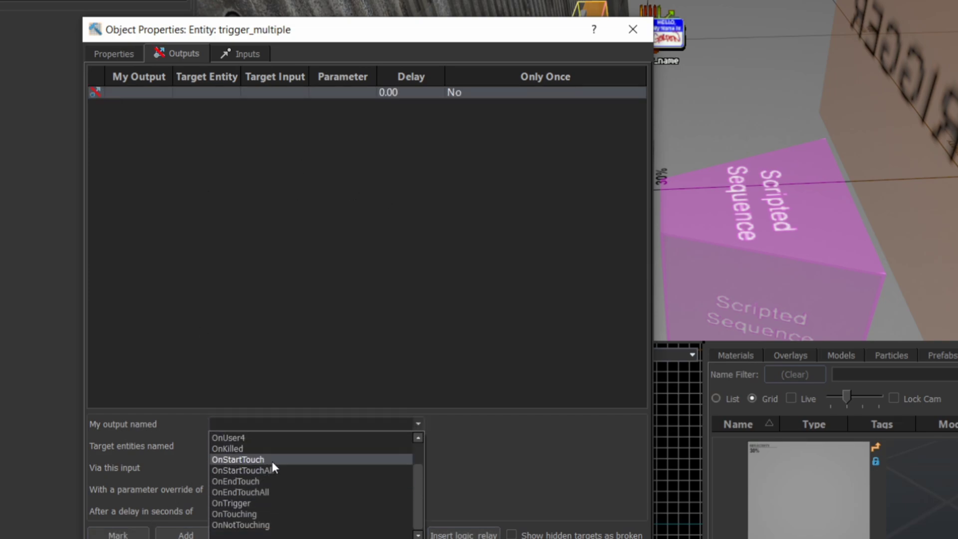
left_click(298, 459)
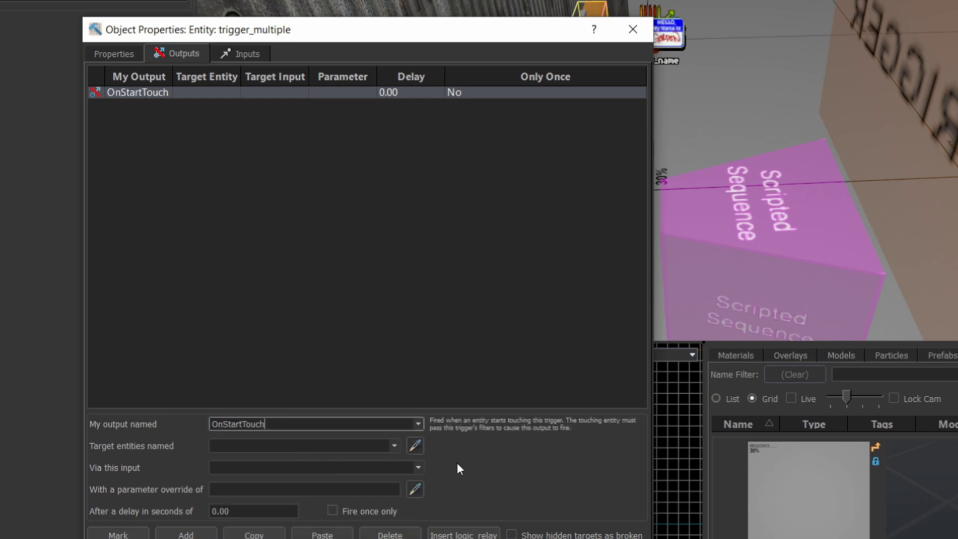
left_click(394, 443)
scroll(288, 529, "down", 1)
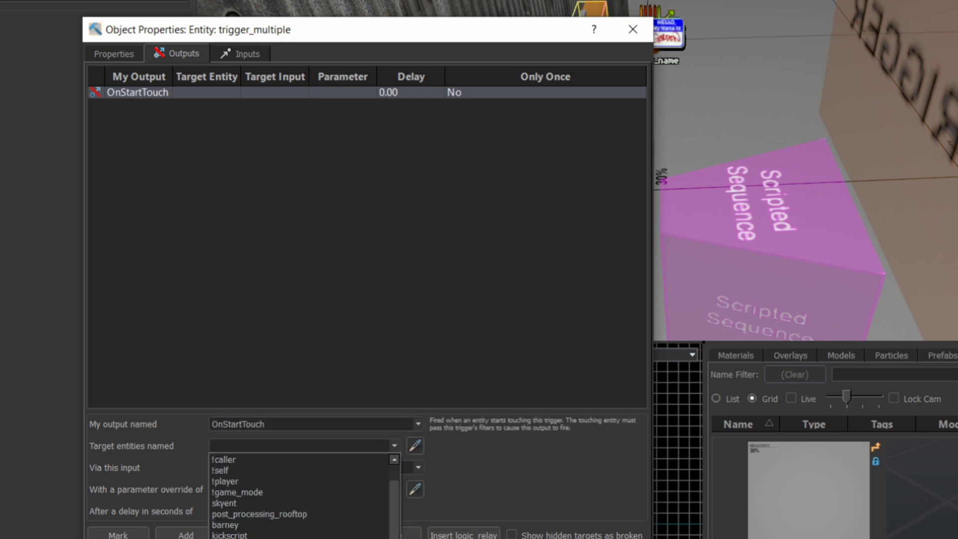
left_click(288, 536)
left_click(421, 465)
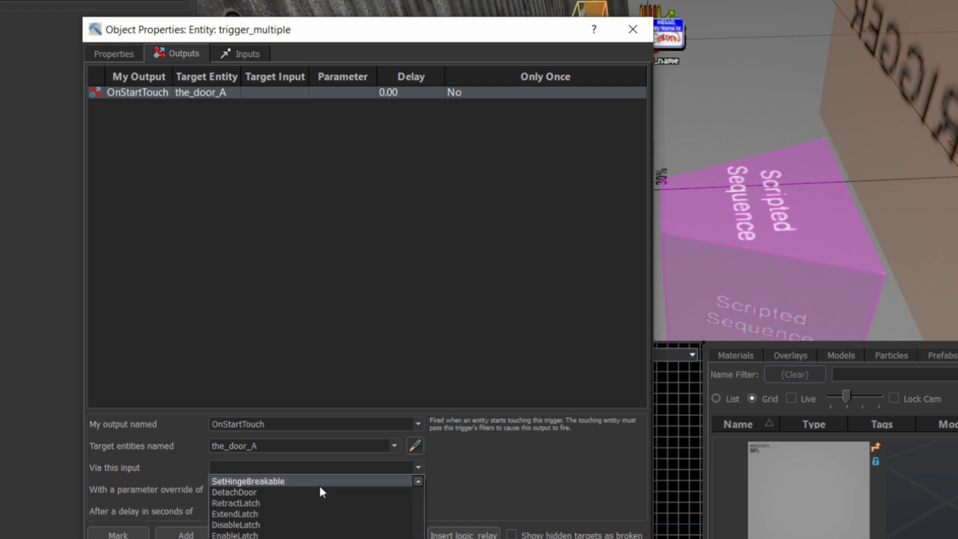
scroll(299, 494, "down", 4)
left_click(278, 503)
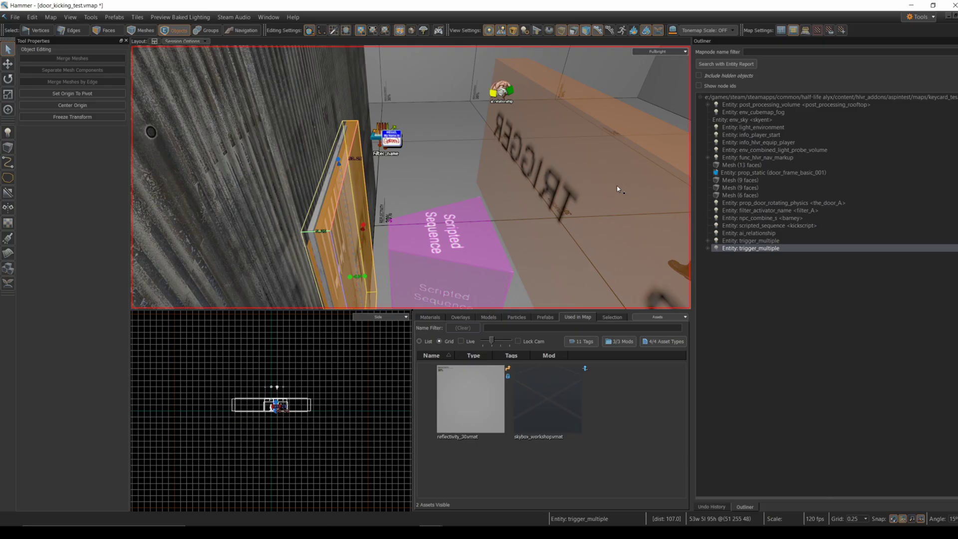
- Delete the delayed Open output to the_door_A from the large original trigger_multiple and close its properties
double_click(616, 186)
left_click(120, 150)
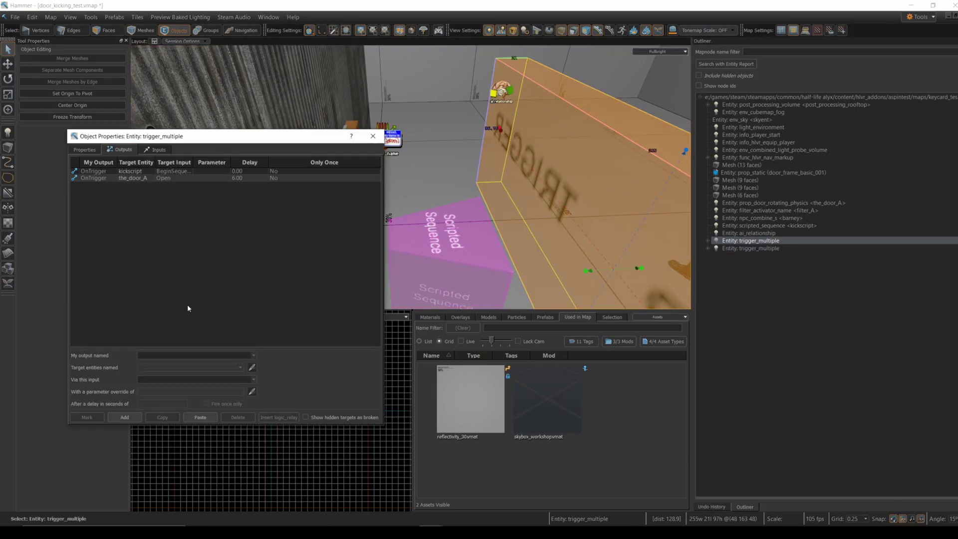
left_click(139, 179)
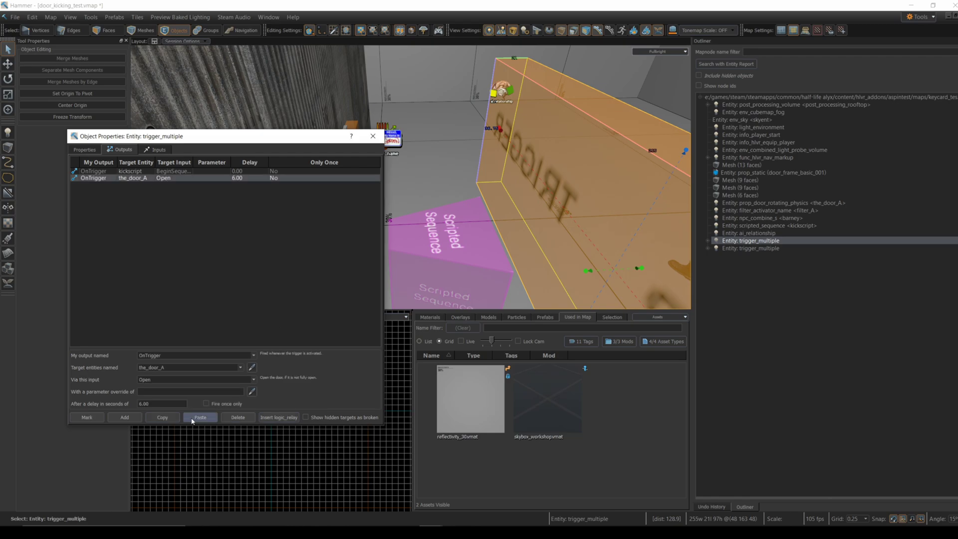
left_click(237, 417)
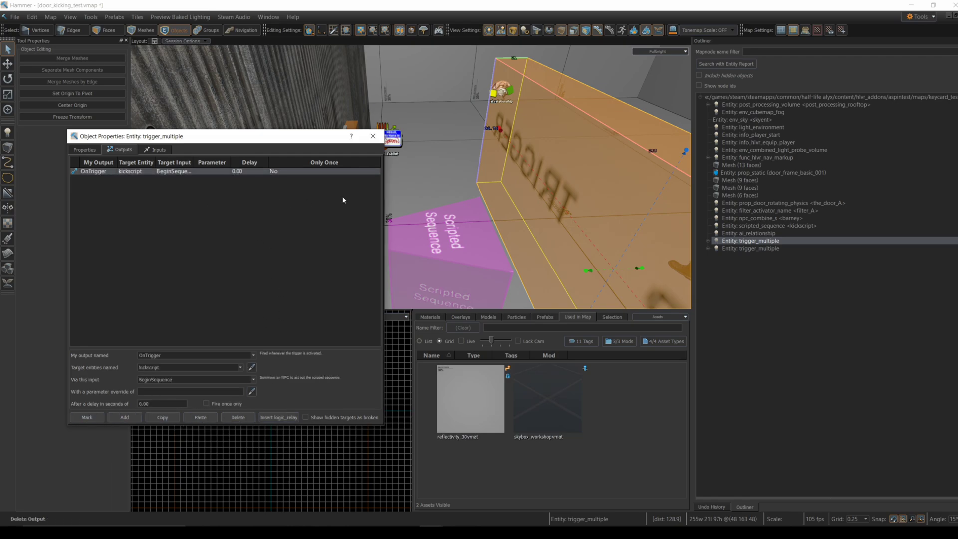
left_click(373, 136)
- Move the kickscript scripted_sequence closer to the door
right_click_drag(411, 177, 411, 234)
left_click(409, 164)
left_click(7, 64)
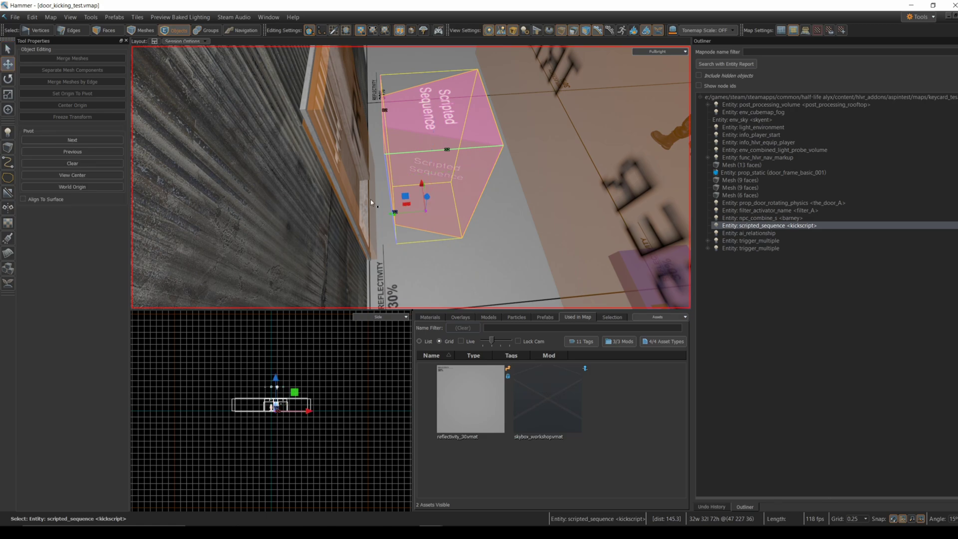
left_click_drag(424, 209, 389, 210)
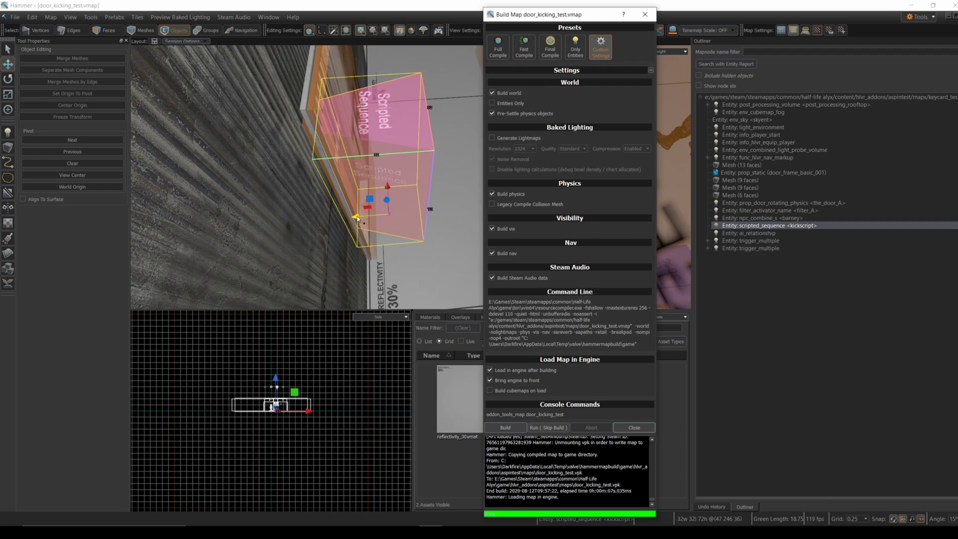
- Move the kickscript scripted_sequence slightly away from the door, and shift the door's trigger_multiple outward in the same direction
left_click_drag(357, 218, 385, 216)
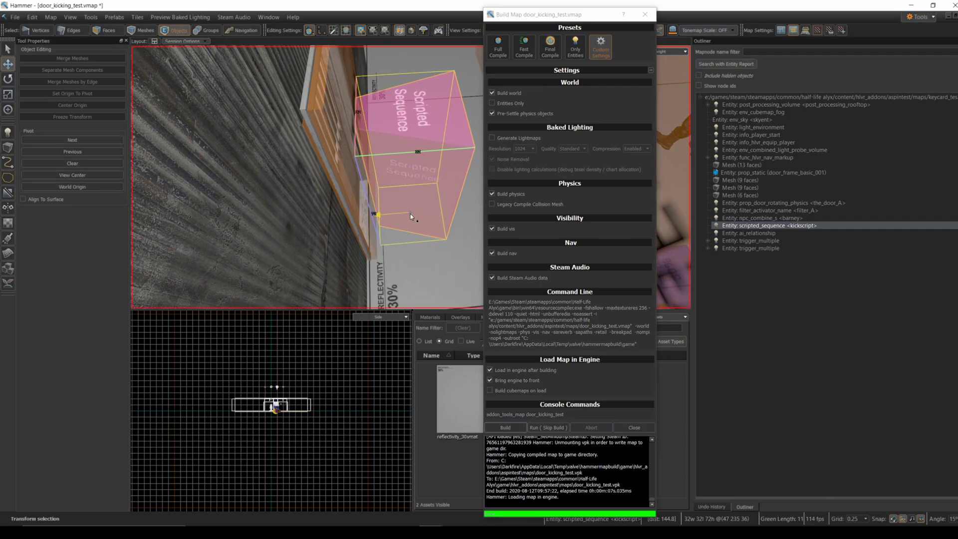
left_click(363, 214)
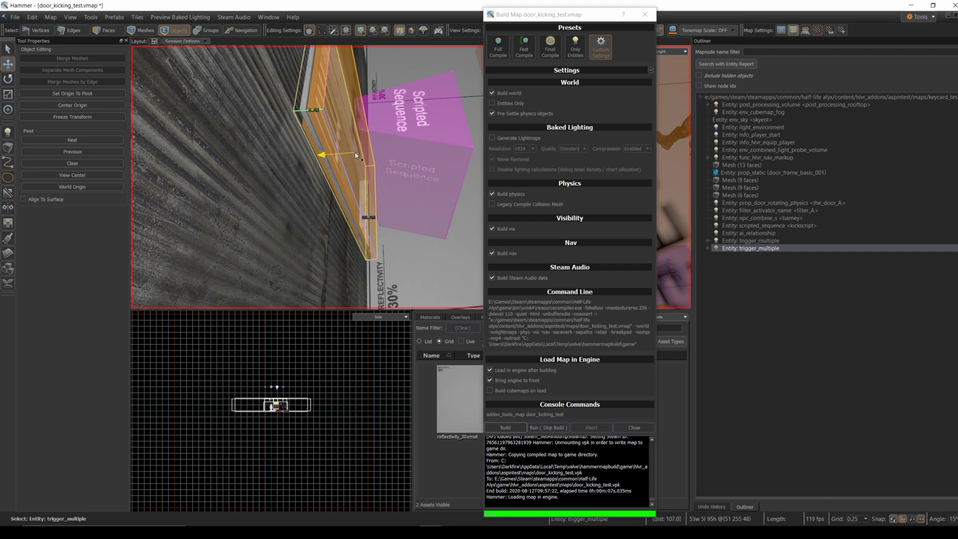
left_click_drag(355, 155, 368, 155)
- Adjust the size of the door's trigger_multiple with the Scale tool
scroll(423, 261, "up", 3)
right_click_drag(424, 261, 356, 33)
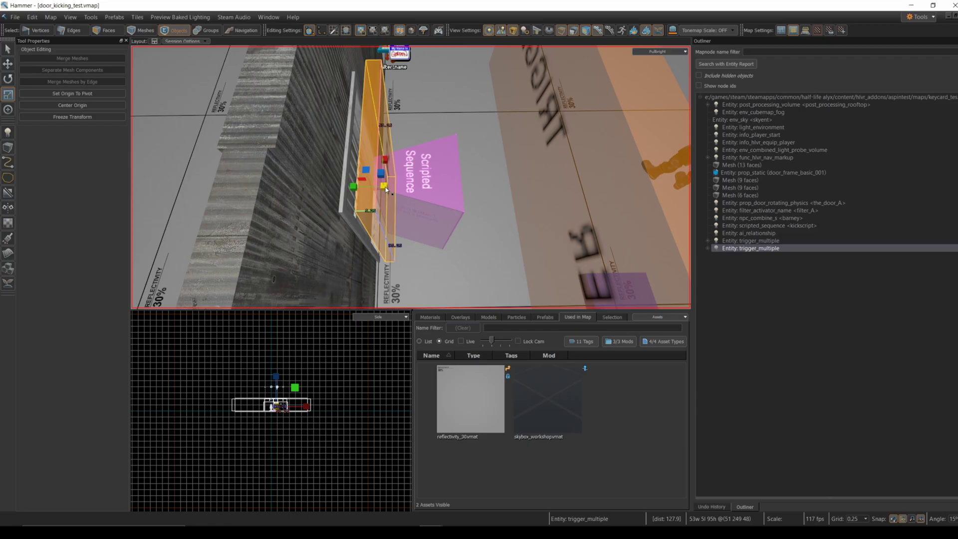
left_click_drag(386, 190, 414, 239)
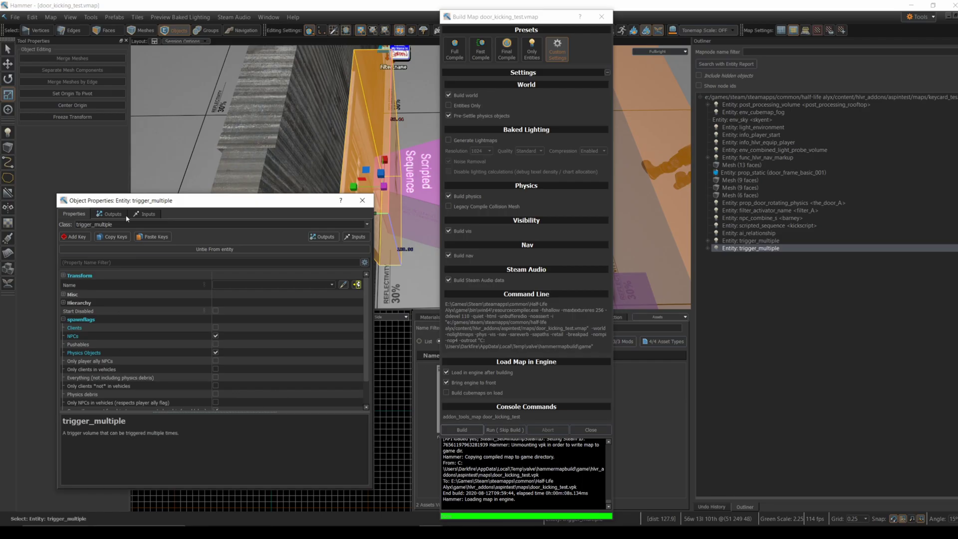
- Open the properties of the_door_A and bring up its Speed value for editing
left_click(109, 214)
left_click(88, 235)
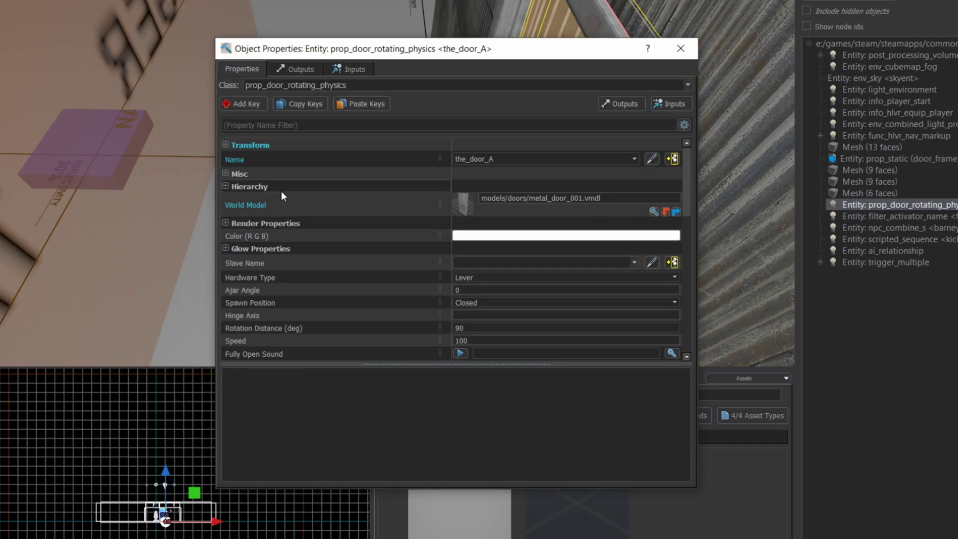
scroll(282, 208, "down", 5)
scroll(295, 238, "up", 2)
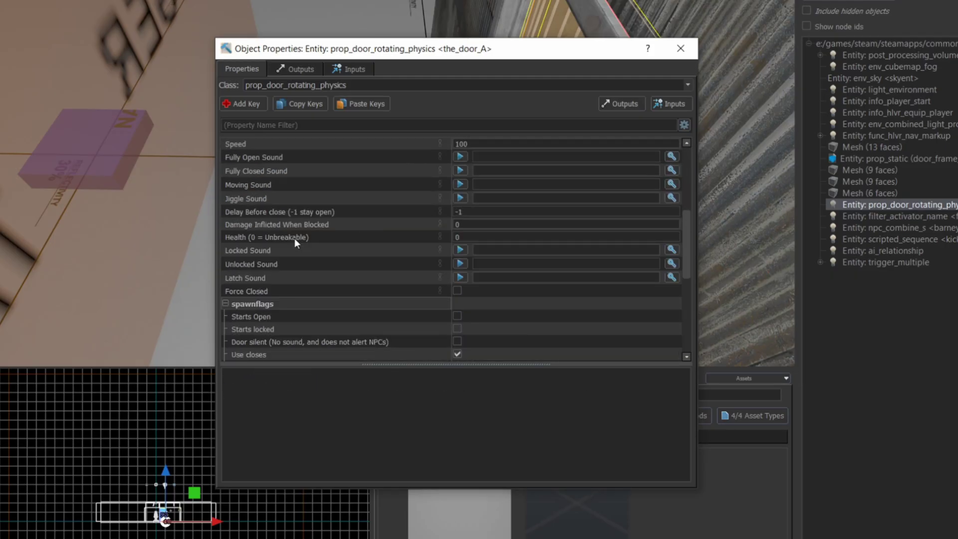
scroll(297, 183, "up", 2)
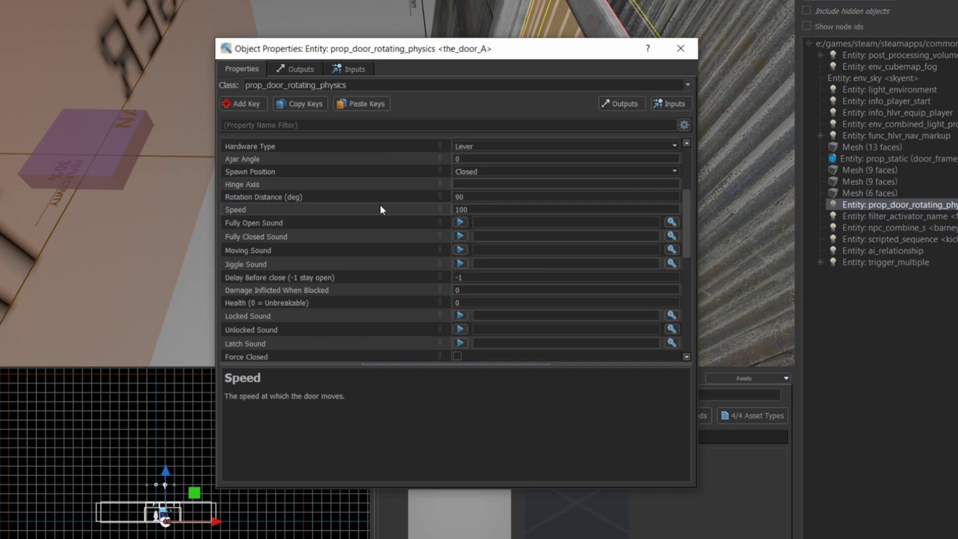
left_click(455, 209)
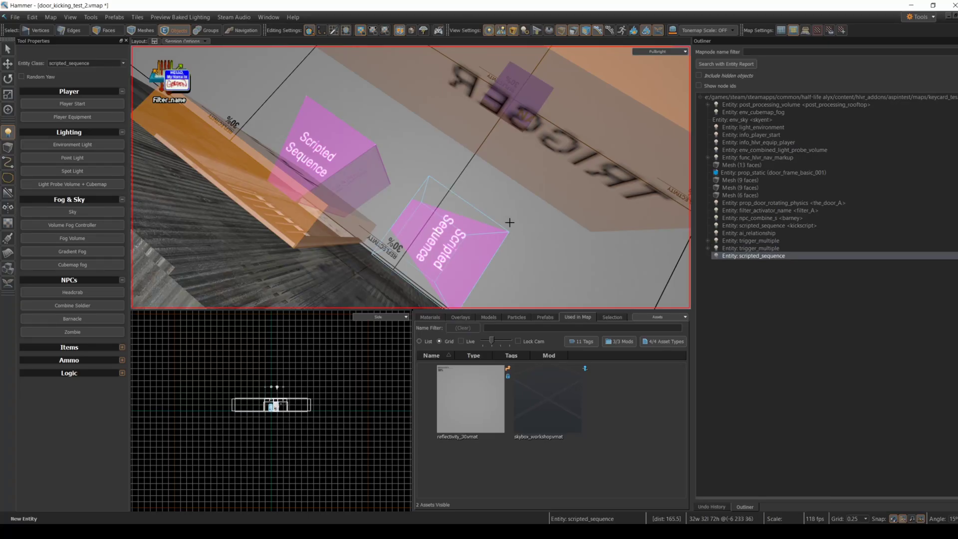
- Rotate the newly placed scripted_sequence beside the door by 180 degrees
right_click_drag(538, 232, 433, 235)
left_click(8, 78)
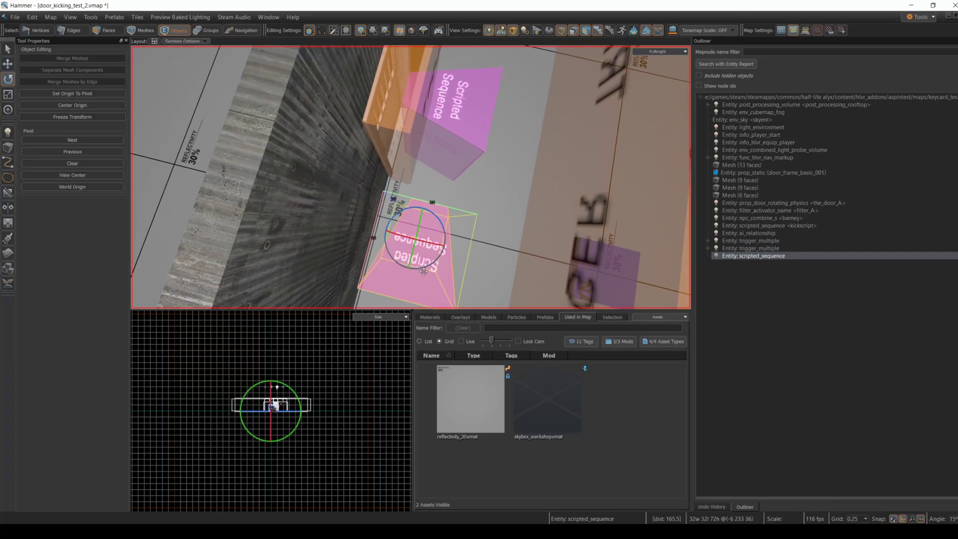
mouse_move(423, 271)
left_mouse_down()
mouse_move(456, 260)
mouse_move(406, 190)
mouse_move(423, 261)
left_mouse_up()
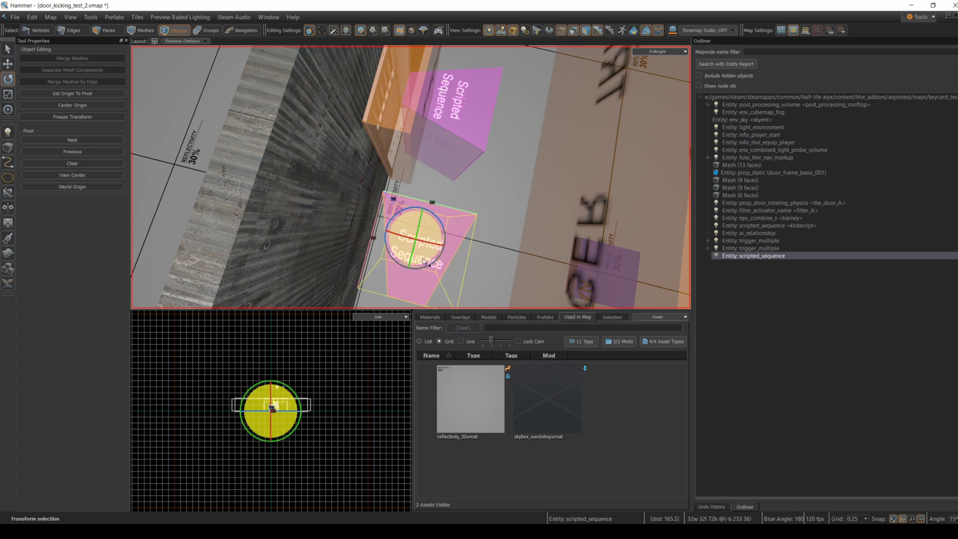
- In the new scripted_sequence's properties, set the name to dive and the target NPC to barney
left_click(8, 49)
double_click(432, 224)
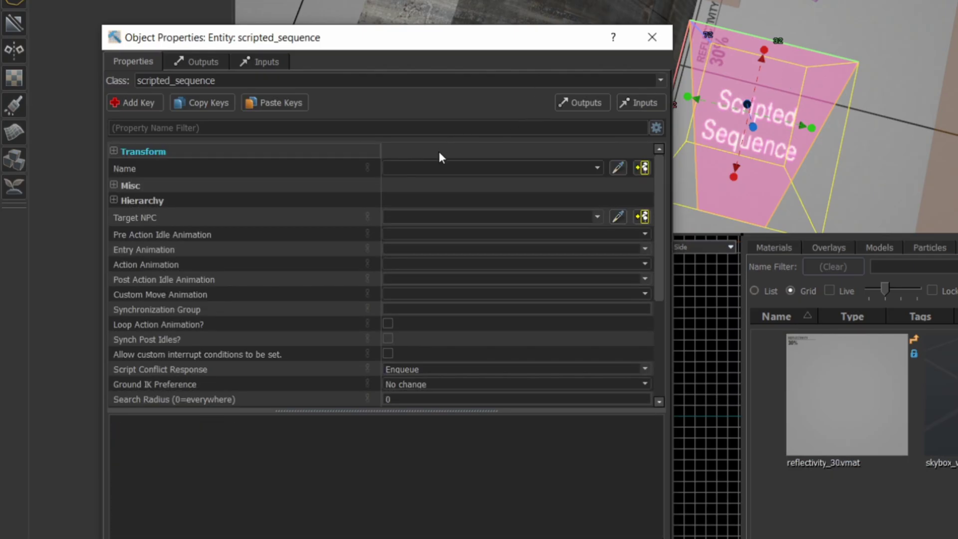
left_click(425, 169)
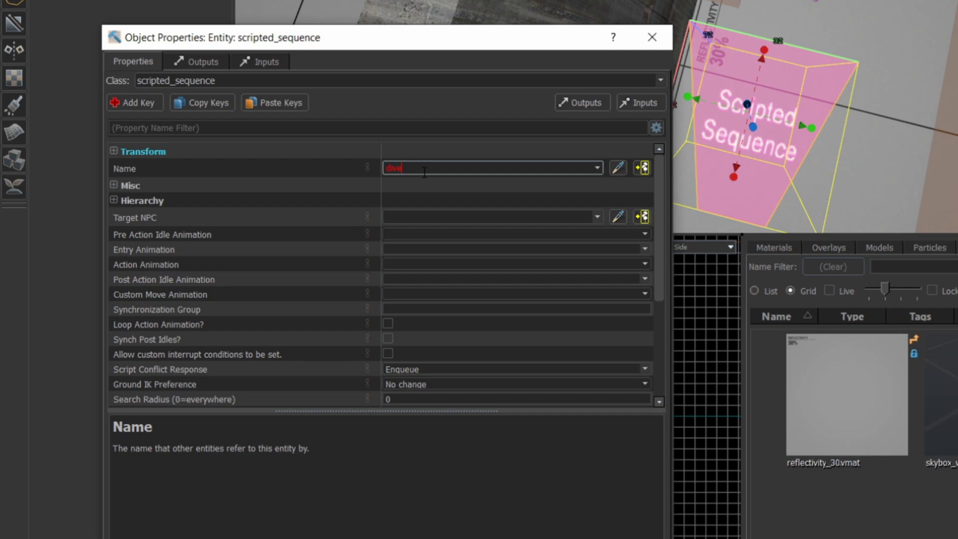
left_click(442, 217)
type("barney")
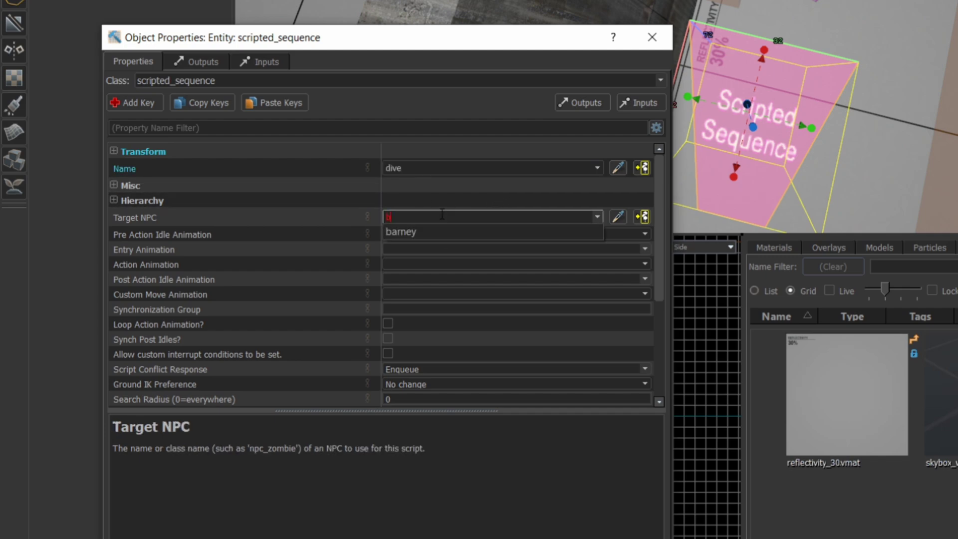
left_click(431, 241)
left_click(506, 467)
- Set Move to Position to No and choose an Action Animation for the dive scripted_sequence
scroll(573, 323, "down", 4)
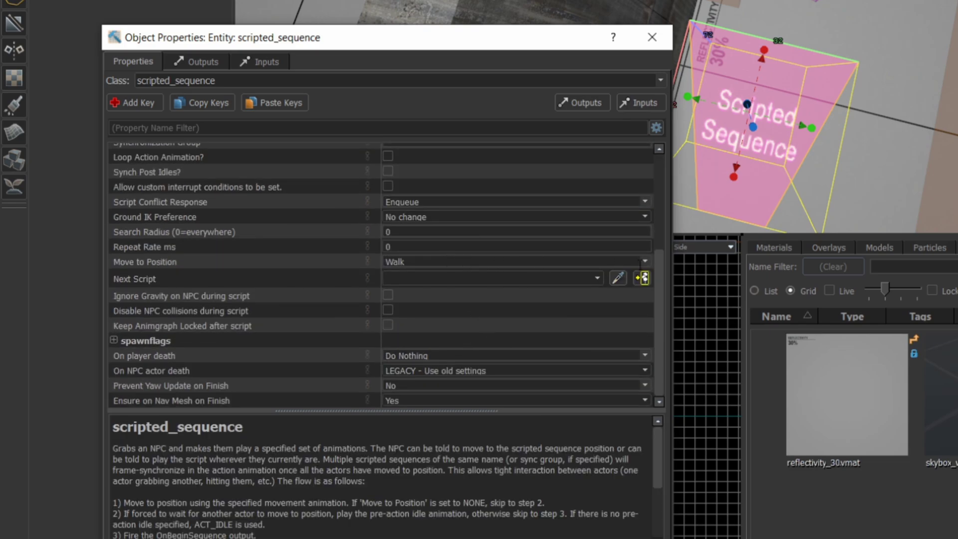
left_click(645, 260)
left_click(391, 272)
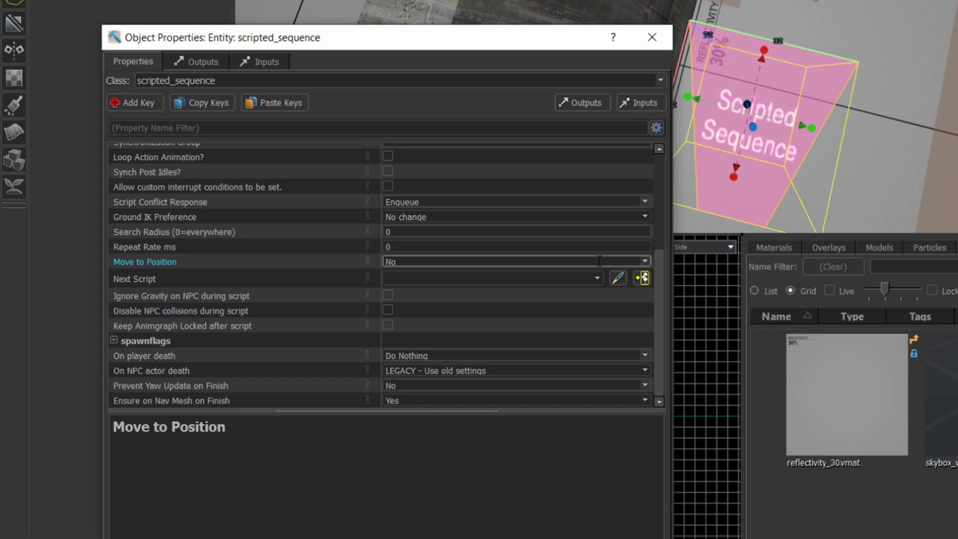
left_click_drag(657, 283, 656, 172)
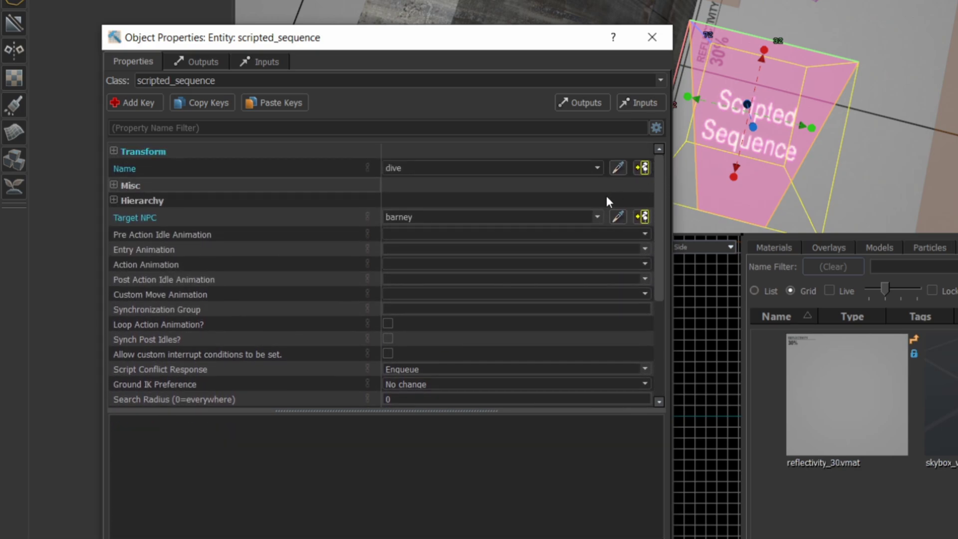
left_click(644, 263)
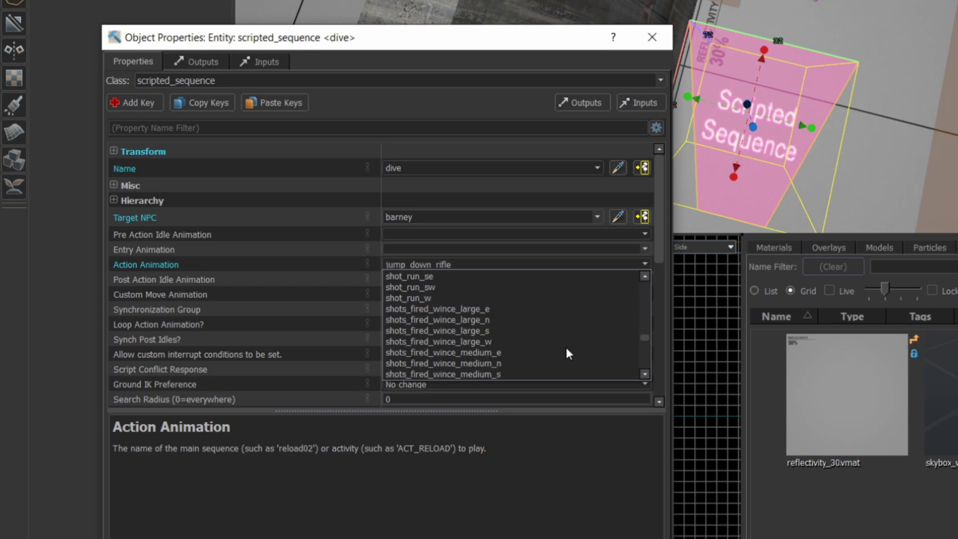
left_click(535, 307)
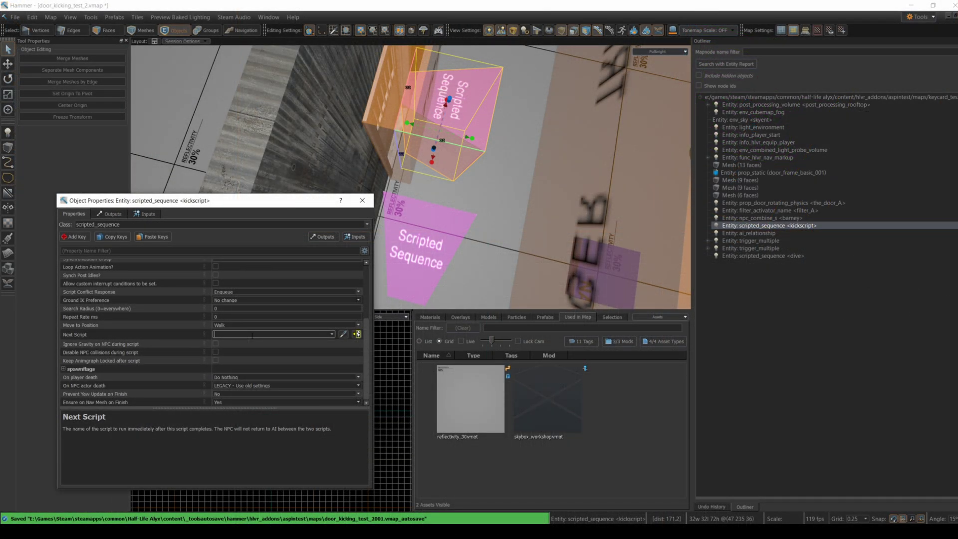
- Set the kickscript scripted_sequence's Next Script to dive
left_click(252, 334)
type("di")
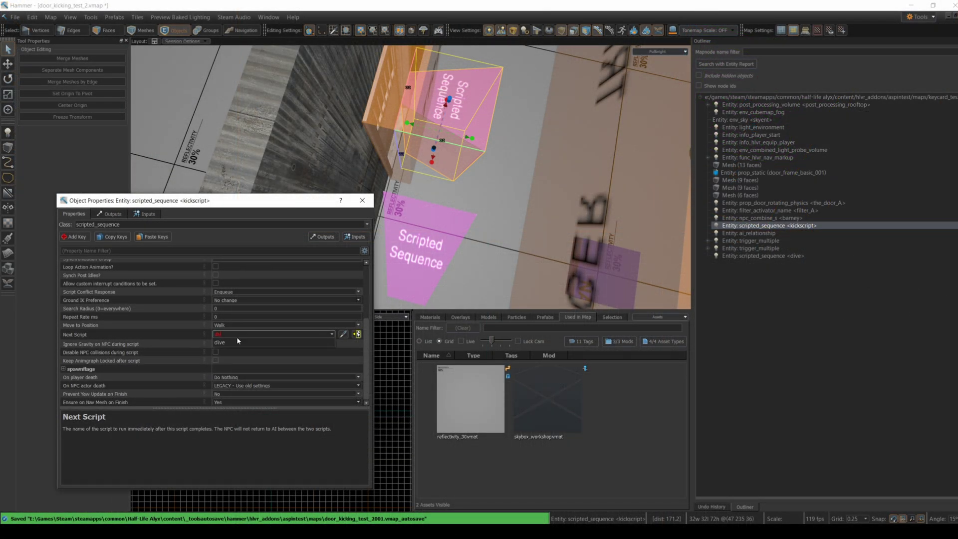
left_click(238, 343)
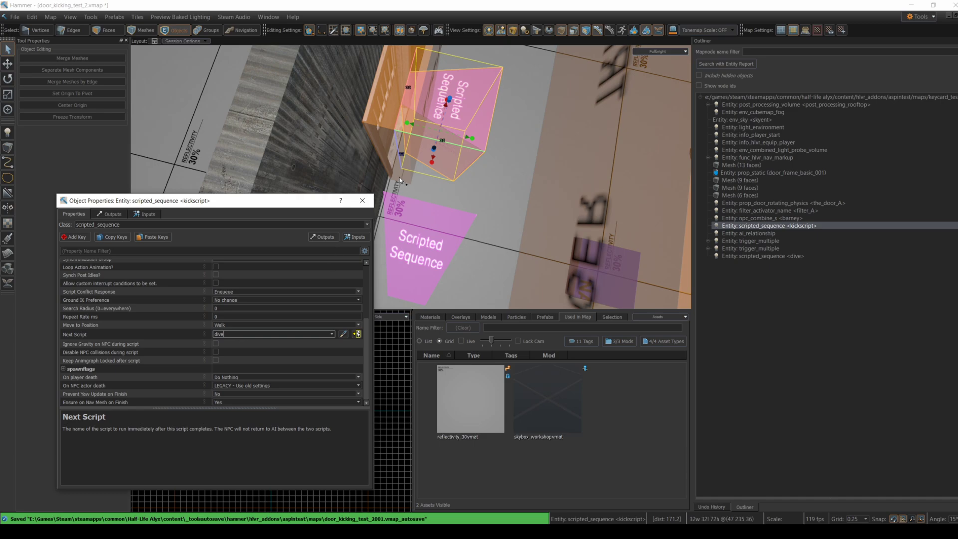